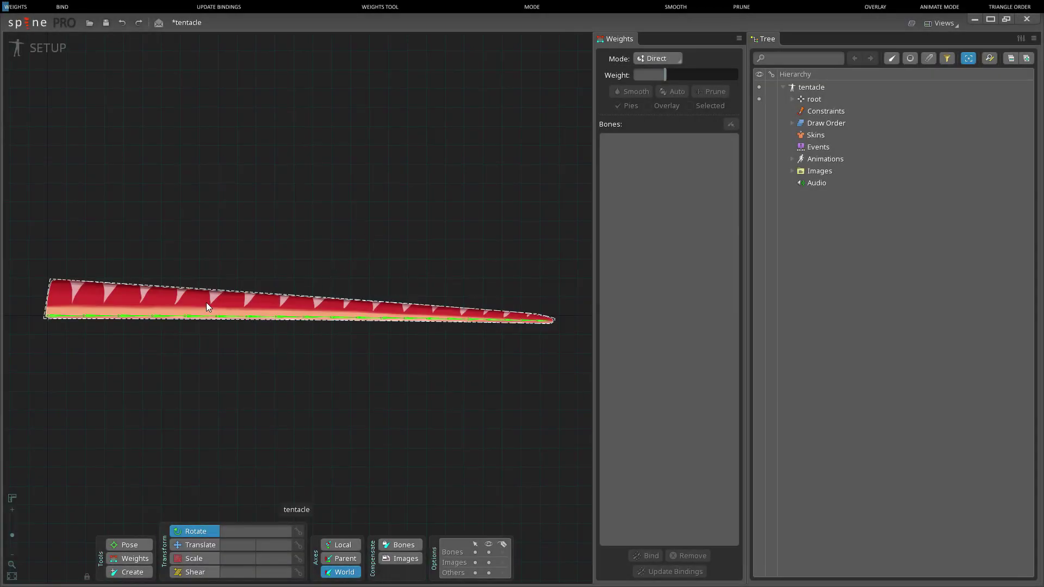
- With weights shown on the tentacle mesh, curl bones tentacle8–tentacle20 into a hook
click(248, 306)
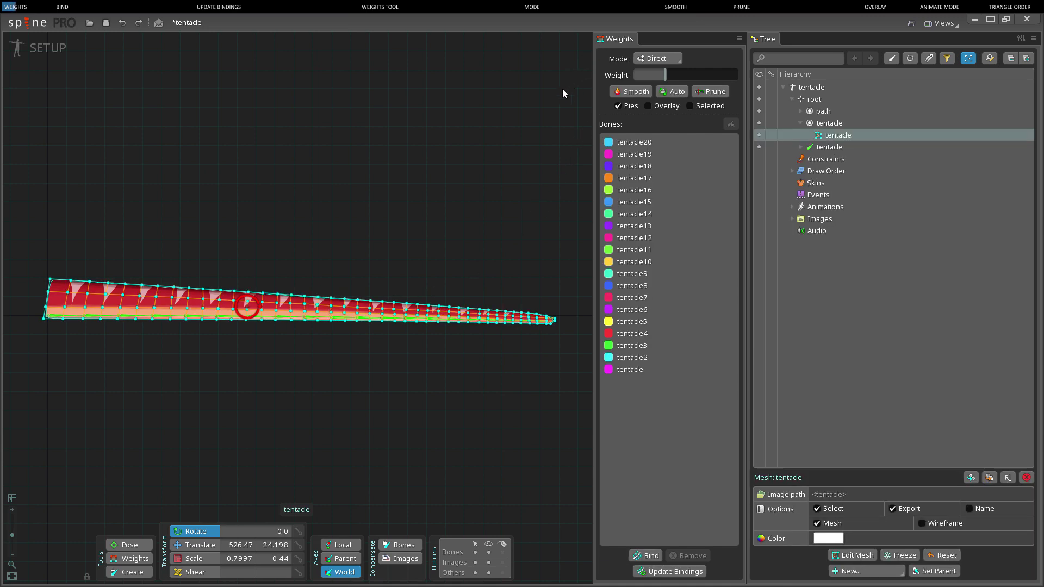
click(130, 558)
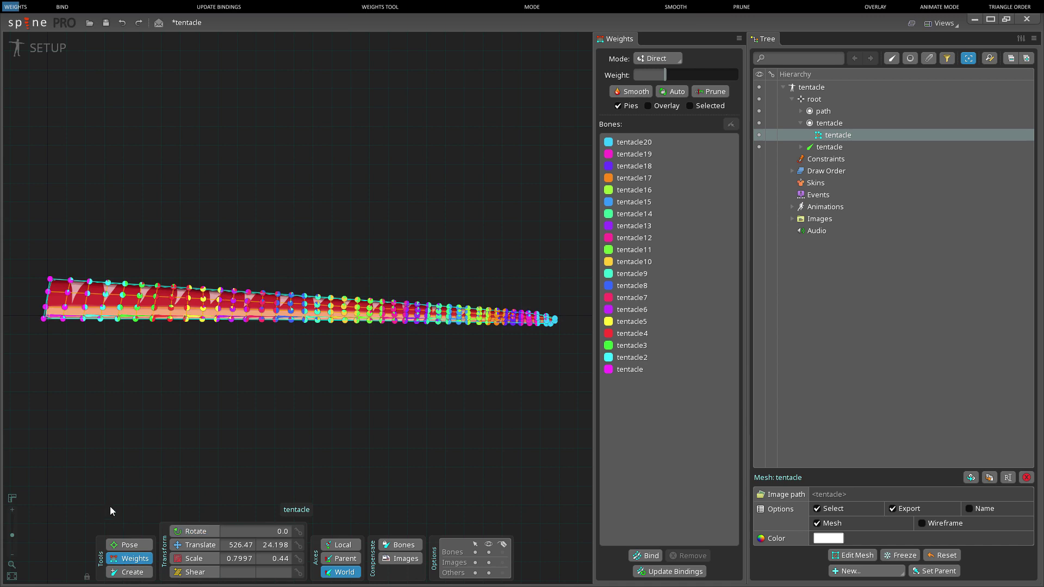
click(303, 380)
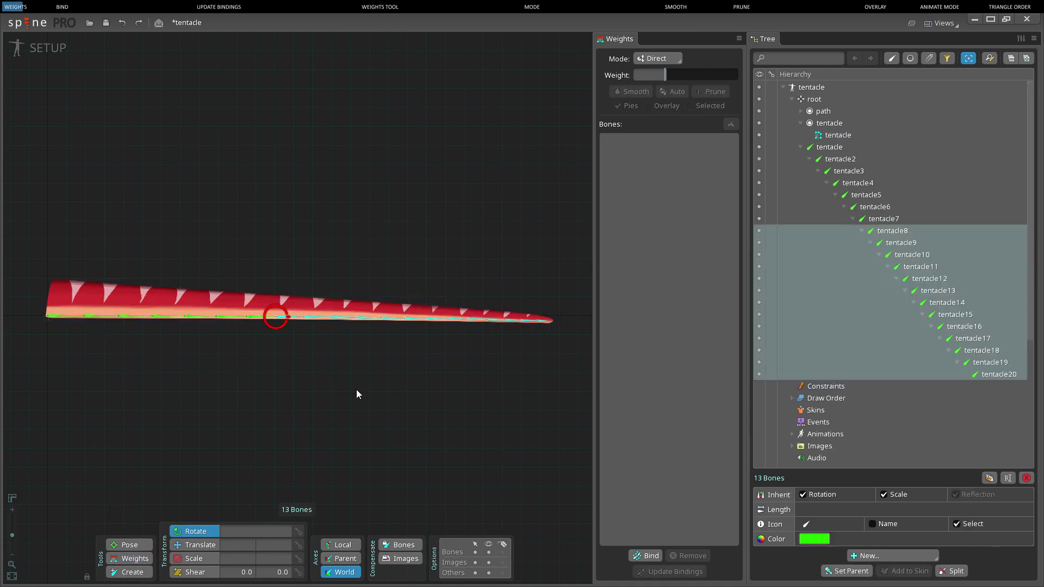
drag(445, 446, 323, 335)
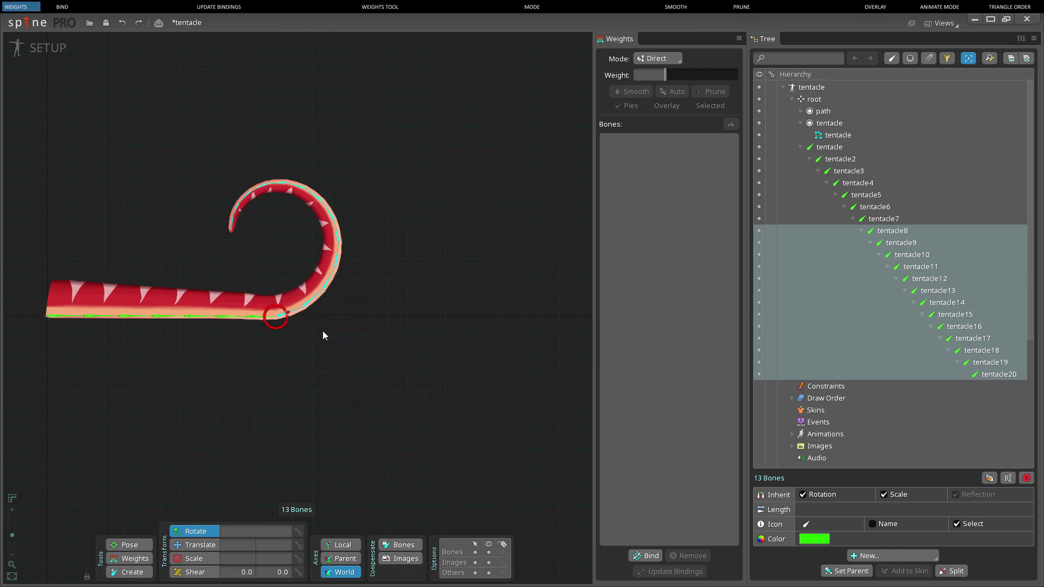
click(187, 297)
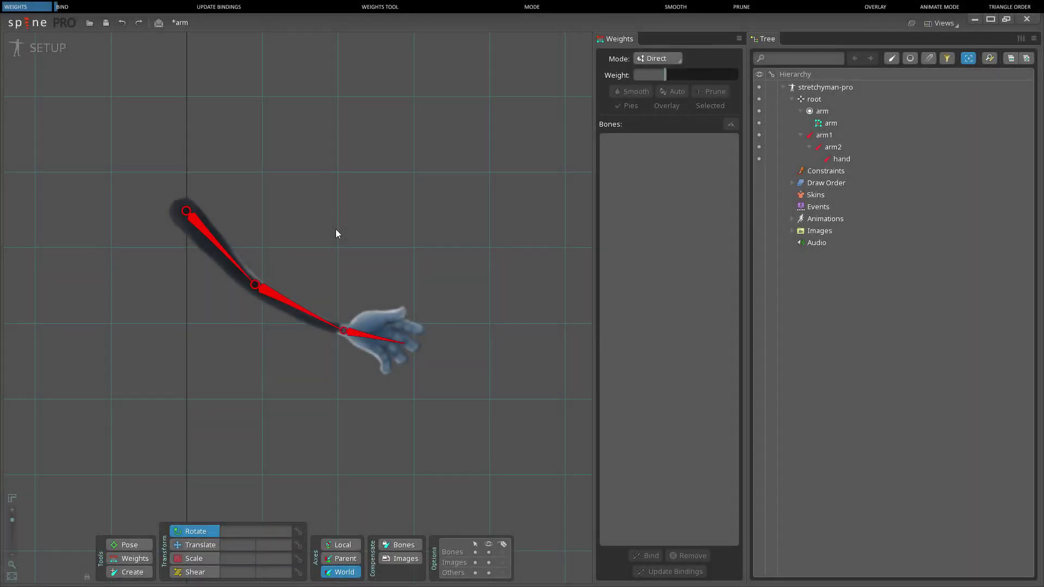
- Use Weights Bind to attach the arm mesh to the arm1, arm2 and hand bones
click(214, 266)
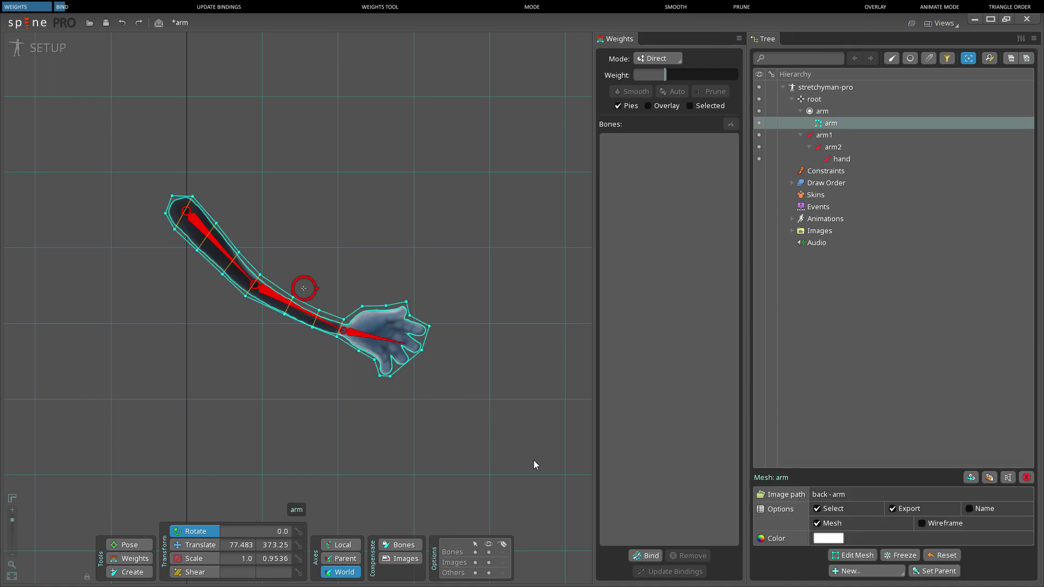
click(646, 557)
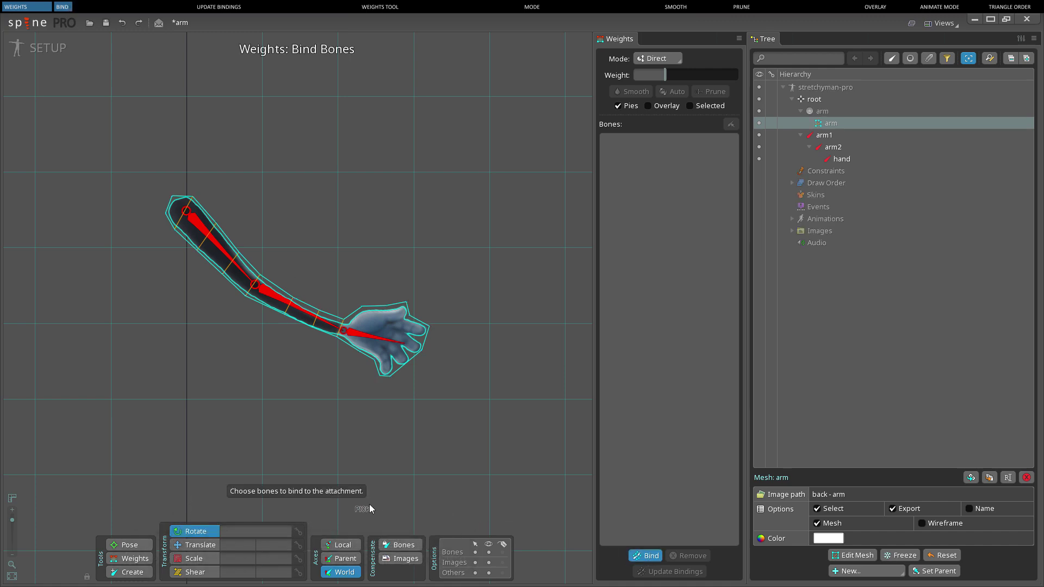
click(240, 270)
click(275, 295)
click(359, 335)
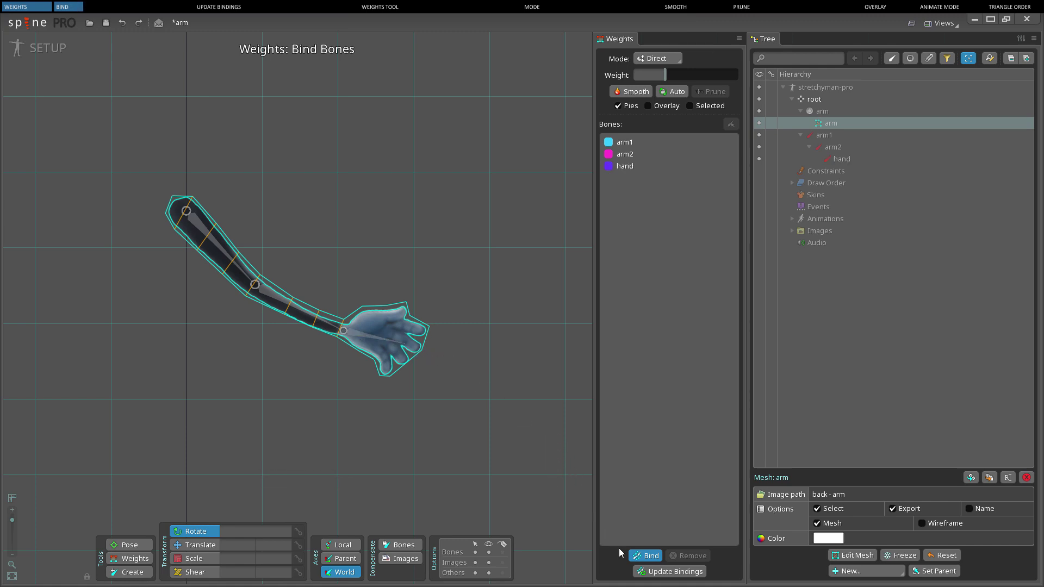
click(648, 556)
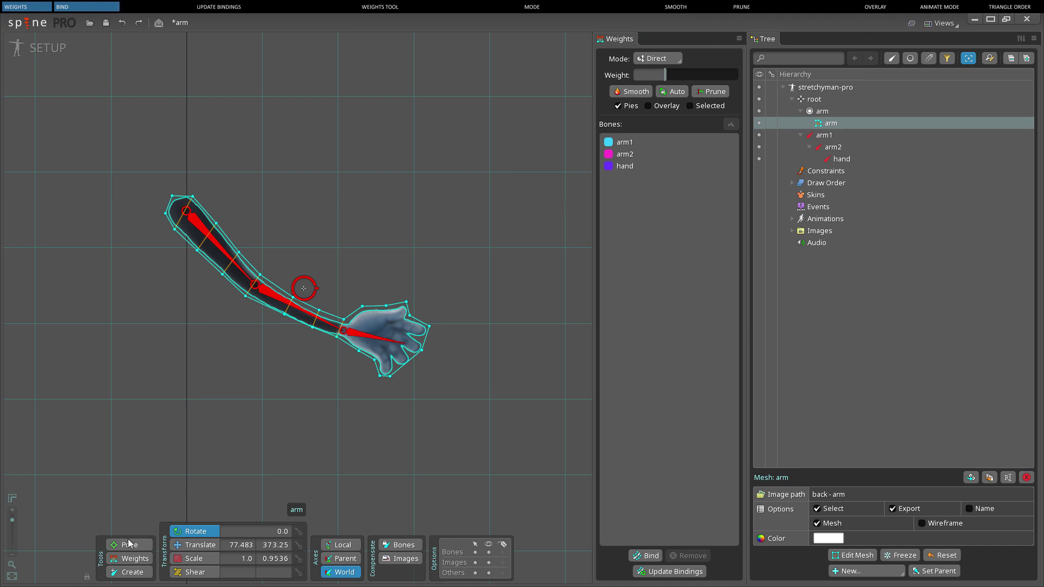
- Turn on Weights Overlay colours, then rotate arm2 upward to 338.668° so the hand rises
click(125, 561)
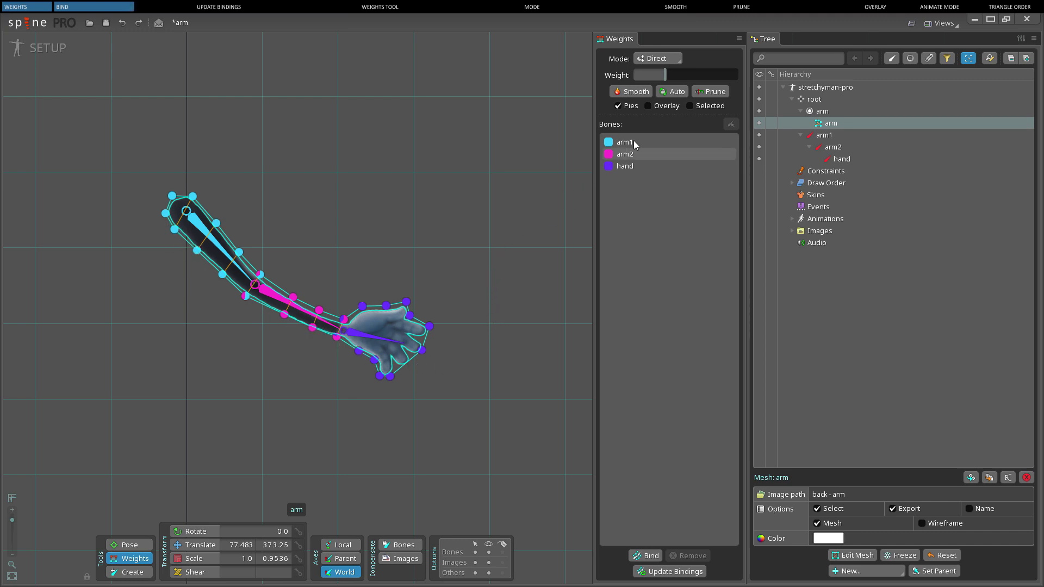
click(648, 106)
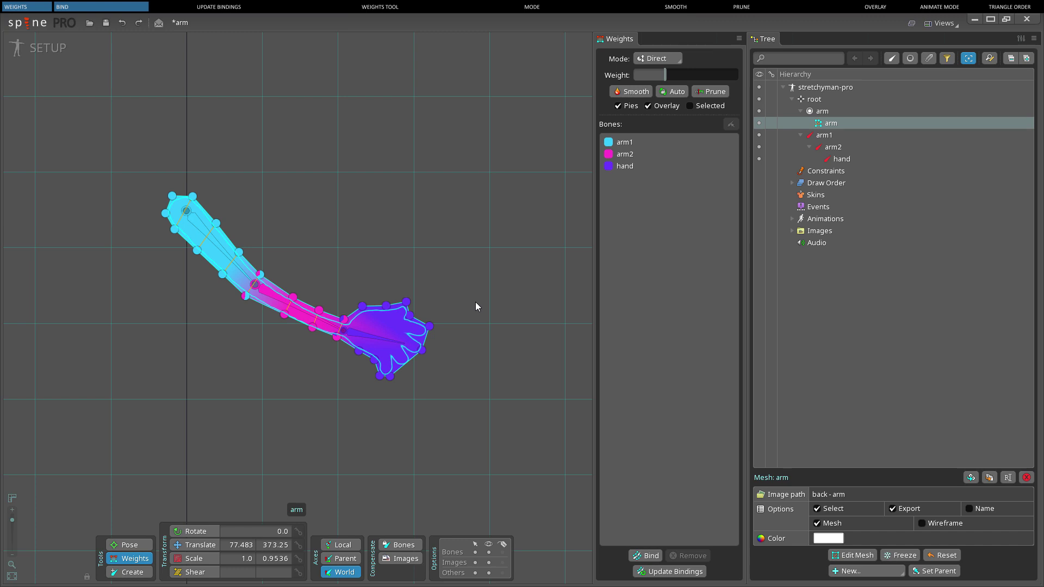
key(c)
drag(491, 308, 368, 312)
- Remove arm1, then arm2 and hand, from the arm mesh's bound bones
click(299, 319)
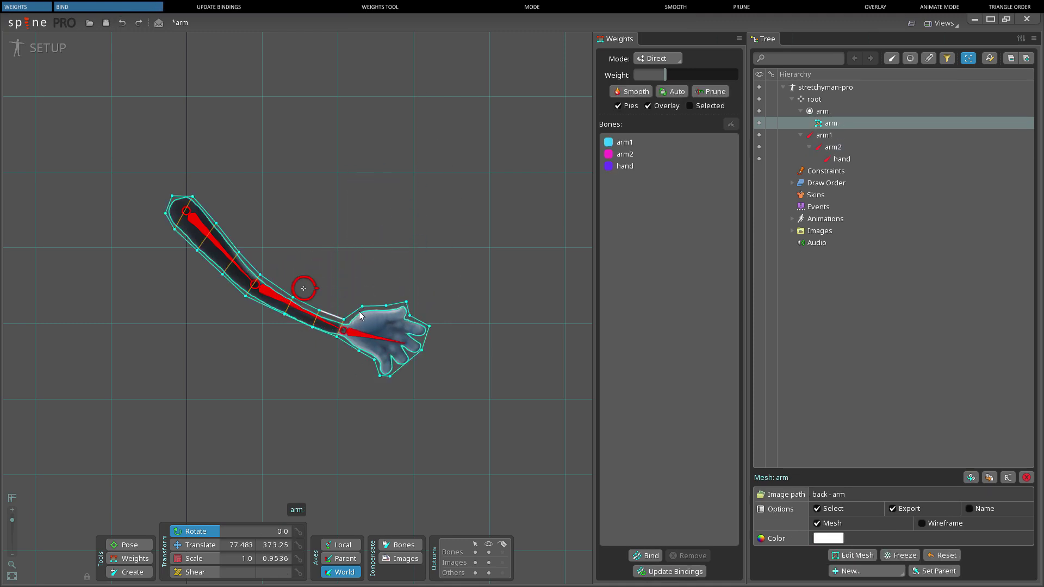
click(624, 144)
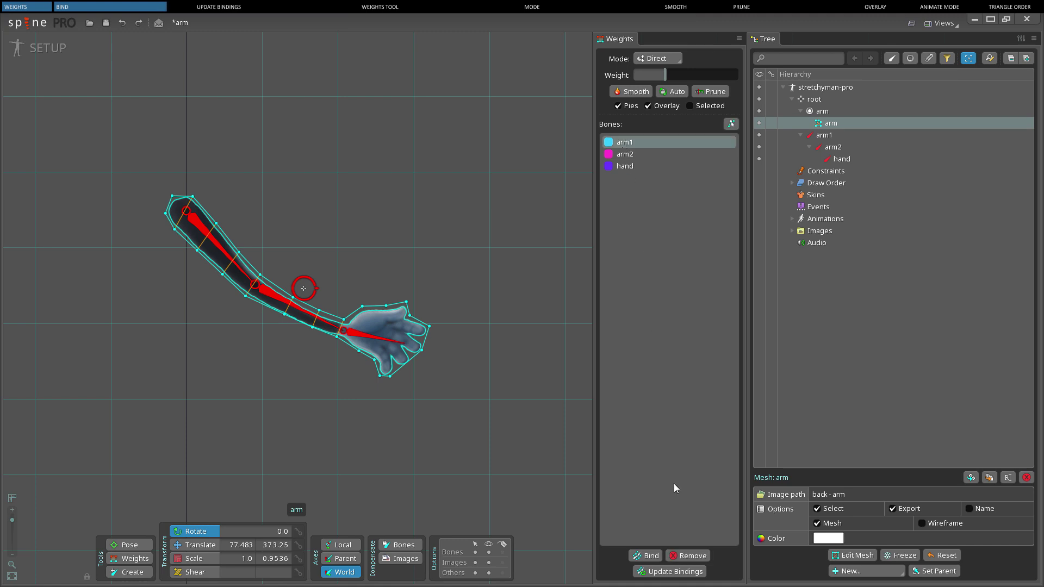
click(692, 556)
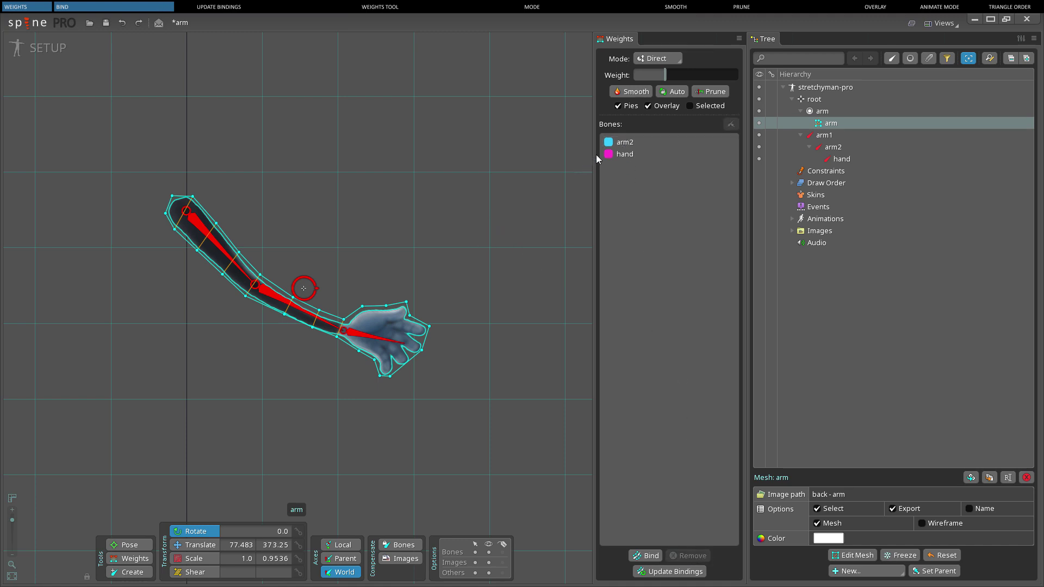
click(626, 142)
ctrl+click(627, 155)
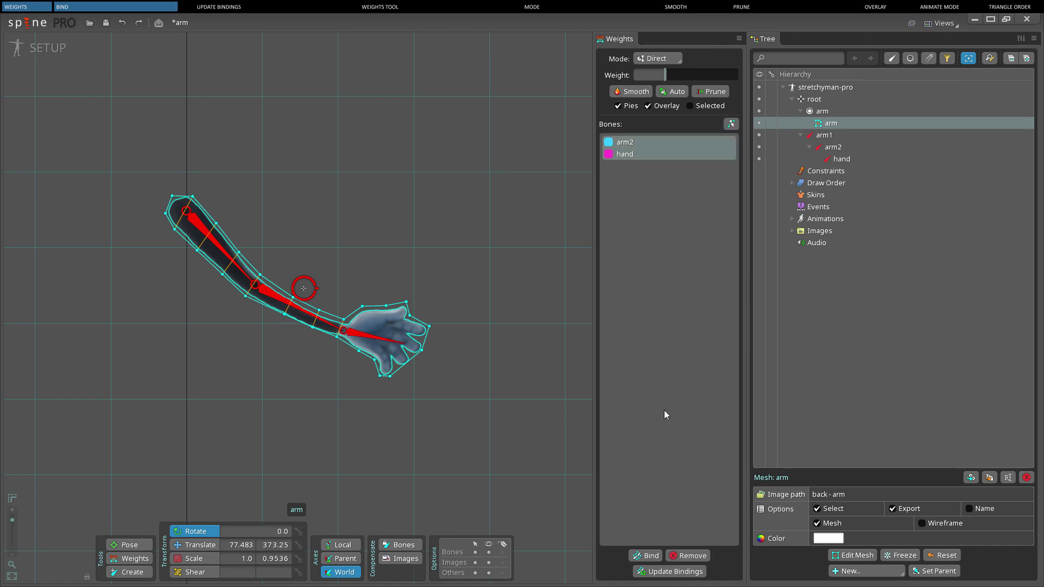
click(690, 556)
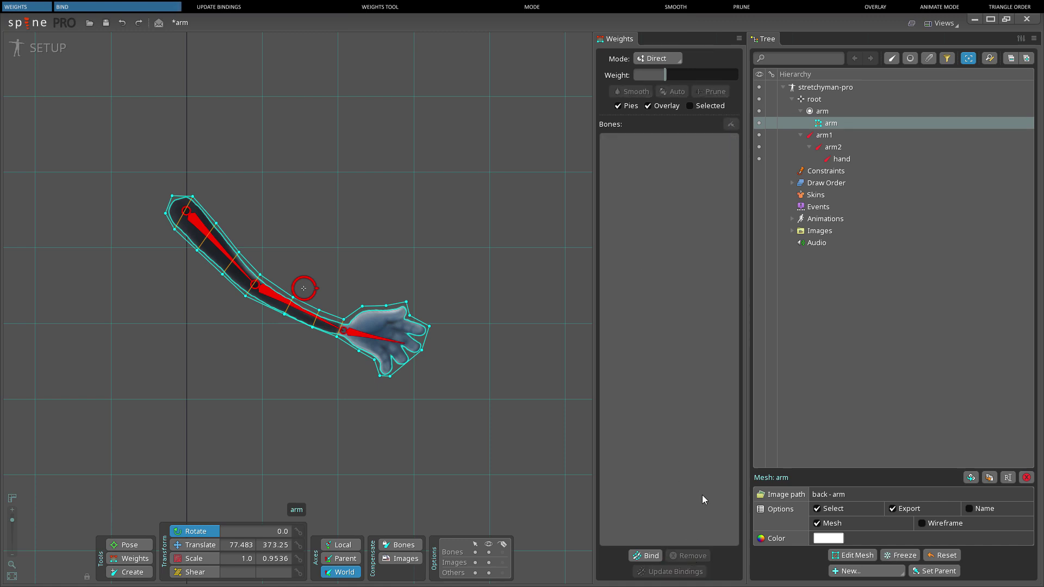
click(814, 99)
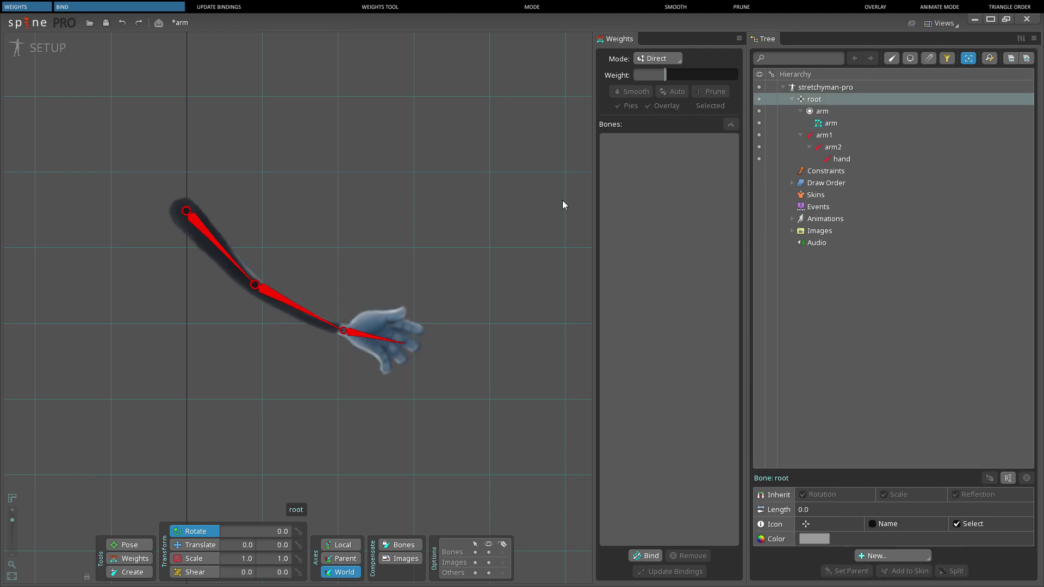
- Nudge the root bone slightly, then move the hand bone down and to the right
key(v)
mouse_move(436, 275)
mouse_down()
mouse_move(435, 206)
mouse_move(486, 246)
mouse_move(453, 284)
mouse_move(441, 270)
mouse_up()
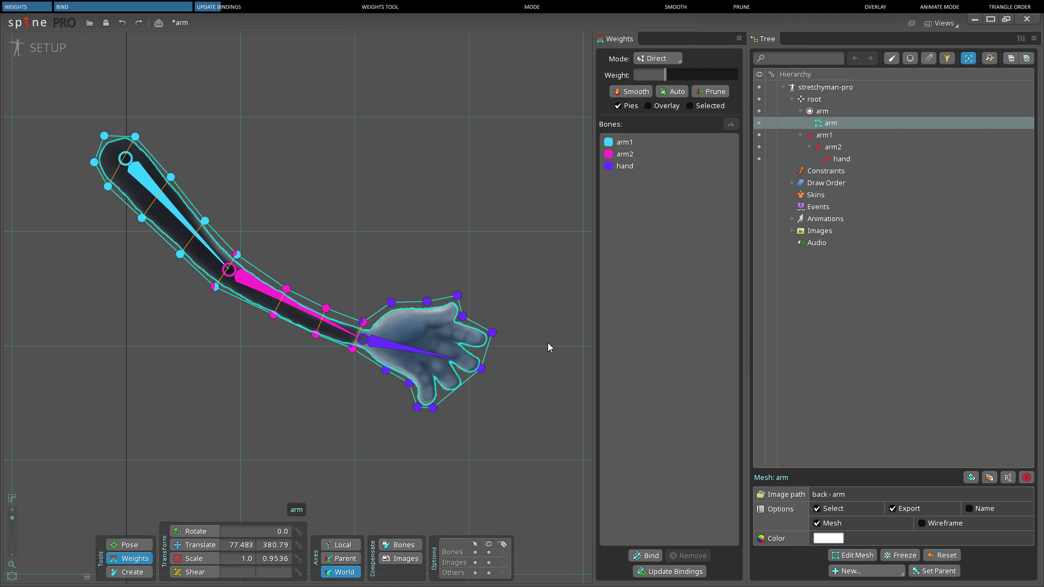
click(383, 346)
key(v)
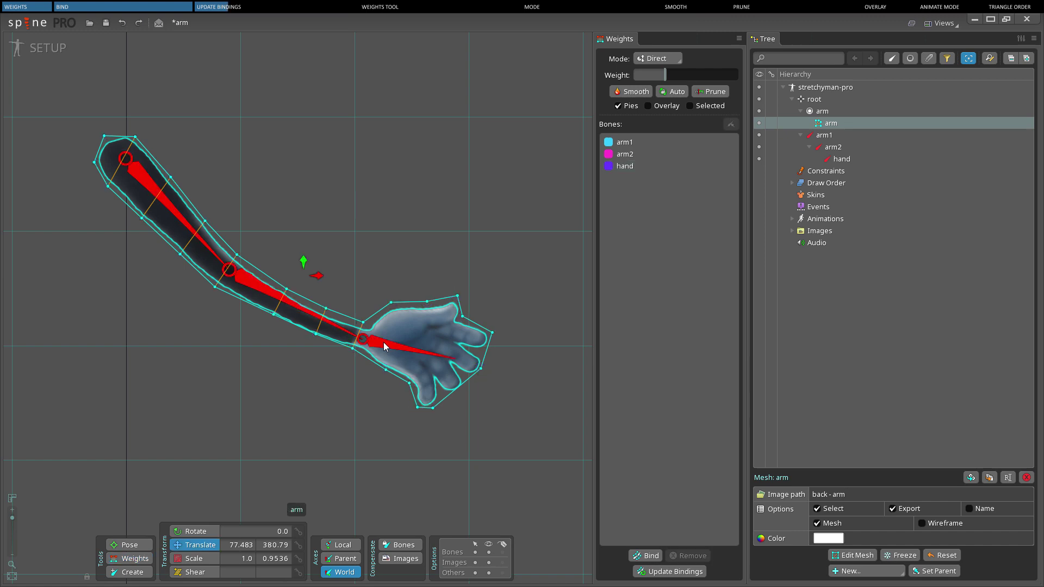
click(383, 342)
mouse_move(504, 428)
mouse_down()
mouse_move(525, 461)
mouse_move(534, 434)
mouse_move(500, 412)
mouse_move(508, 424)
mouse_up()
- In Weights, box-select the hand's vertices and check their hand-bone weight
click(136, 559)
drag(505, 438, 380, 260)
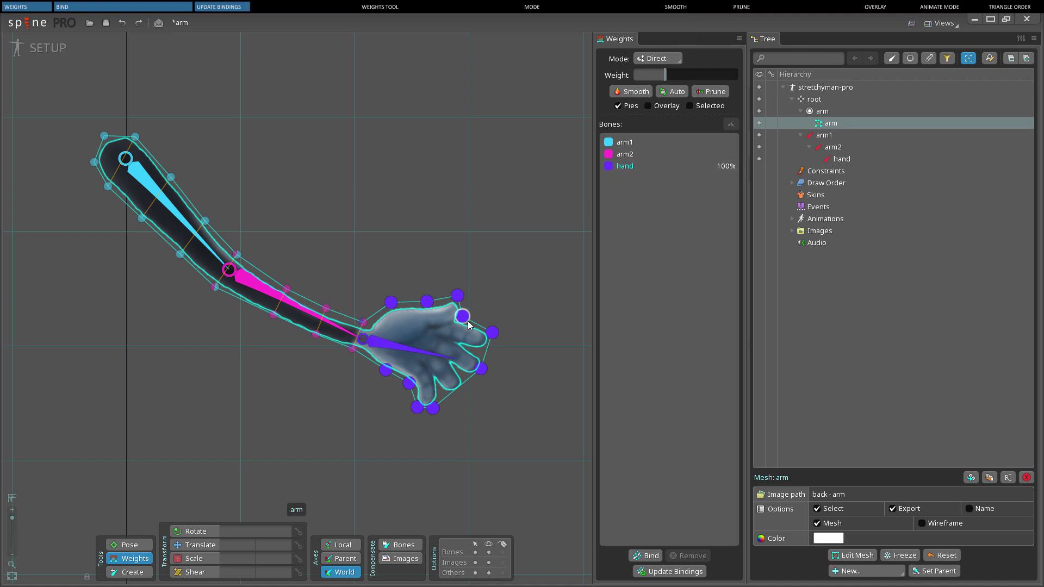
click(383, 344)
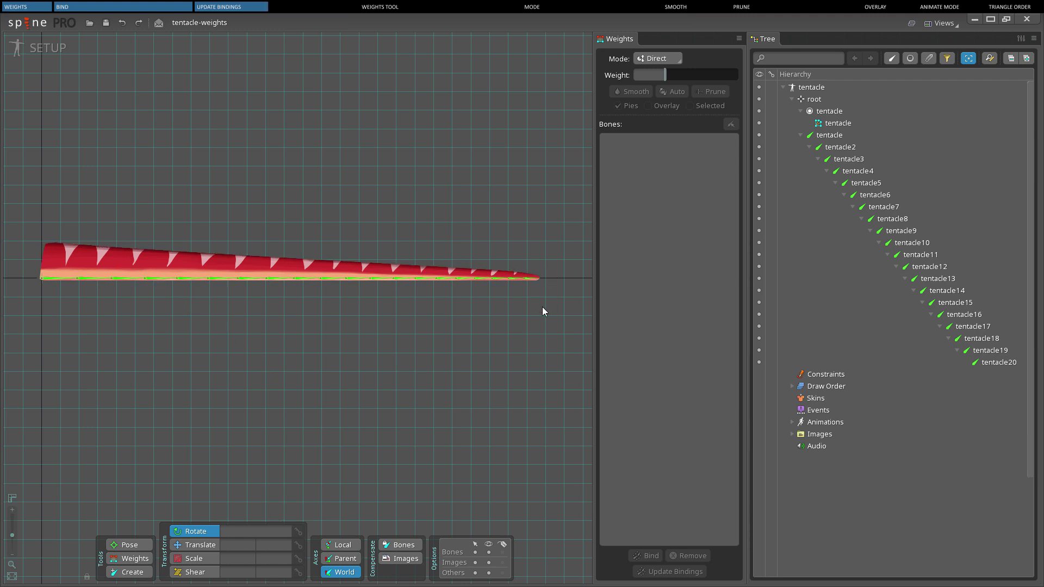
- After trial curls and undos, curl the outer tentacle bones into a spiral
key(ctrl+a)
drag(474, 419, 262, 349)
key(ctrl+z)
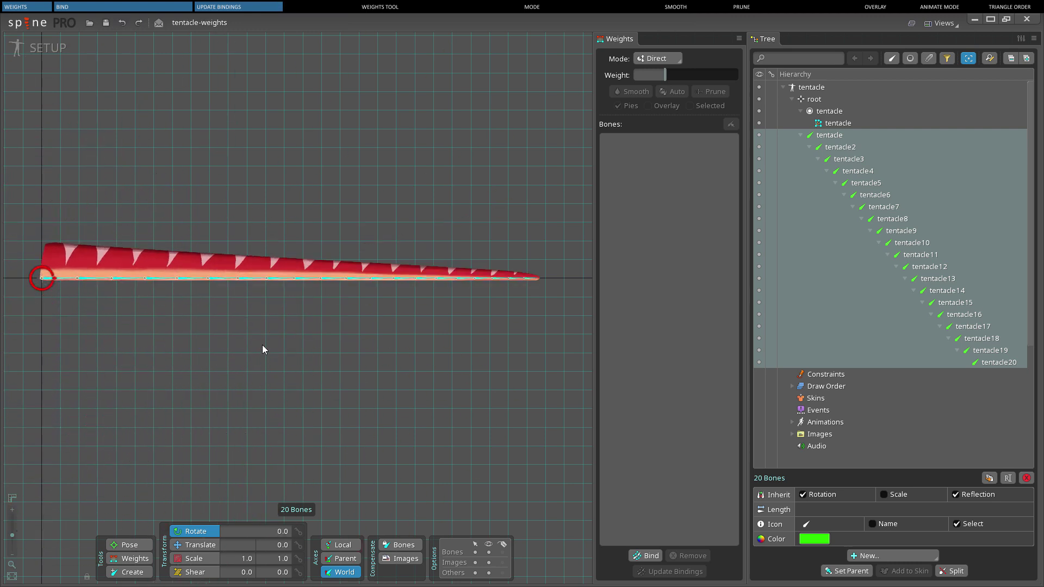
key(ctrl+z)
drag(438, 425, 372, 315)
key(ctrl+z)
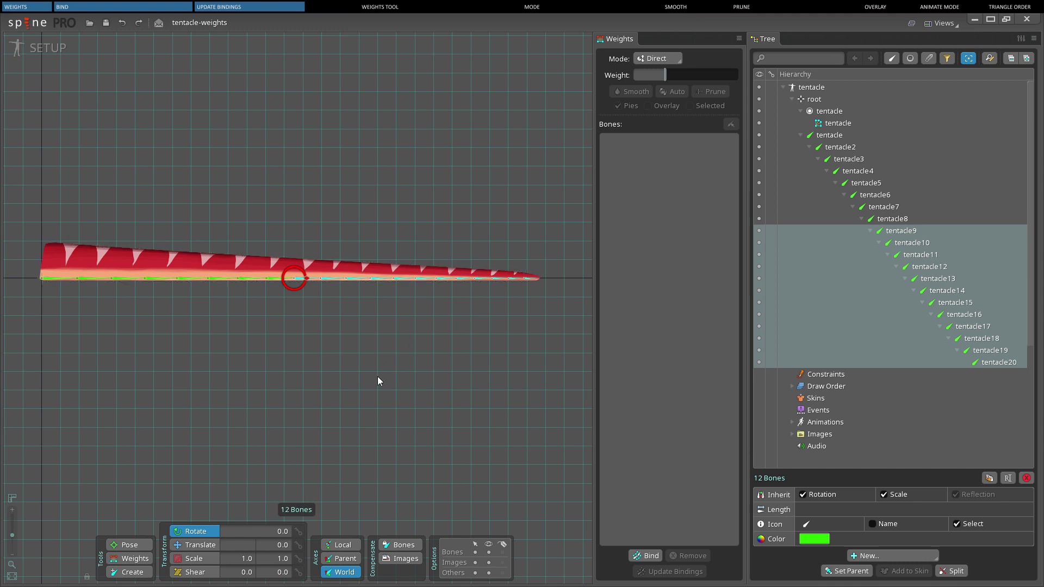
drag(381, 420, 372, 327)
scroll(373, 326, up, 3)
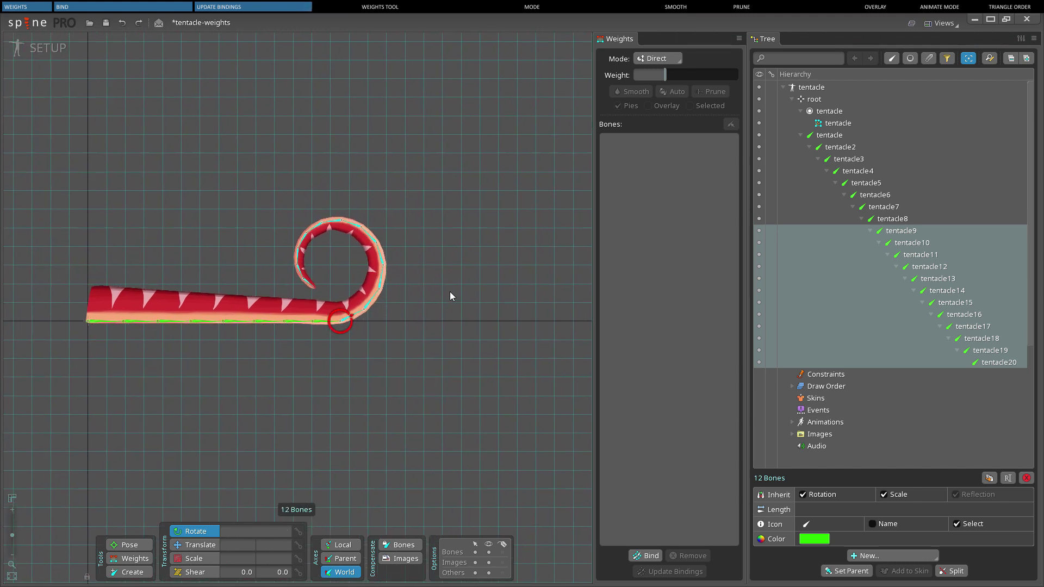
scroll(436, 295, up, 2)
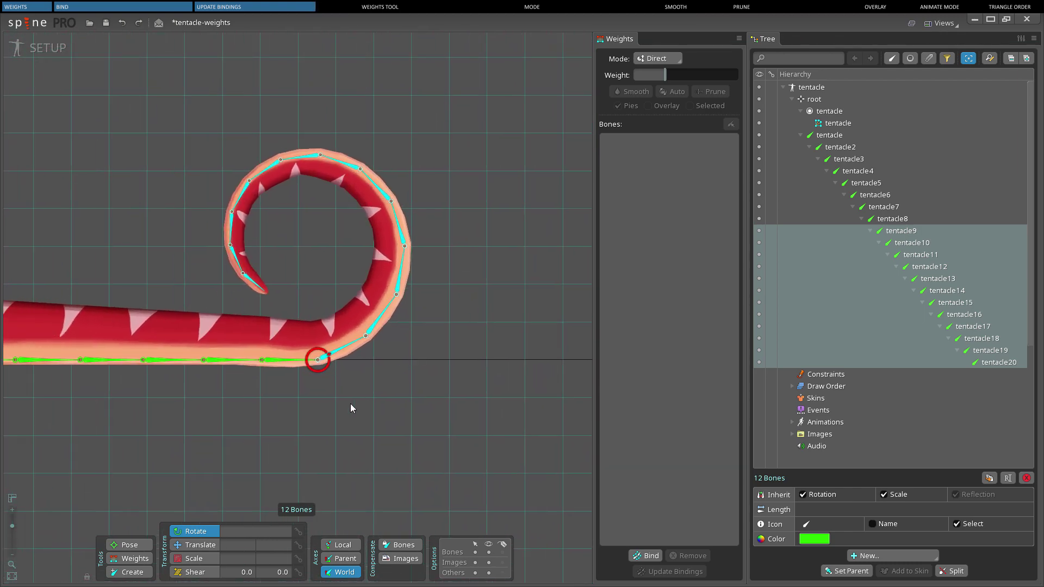
- Weight four inner-curl vertices fully to tentacle12 and update the mesh's bindings
click(287, 335)
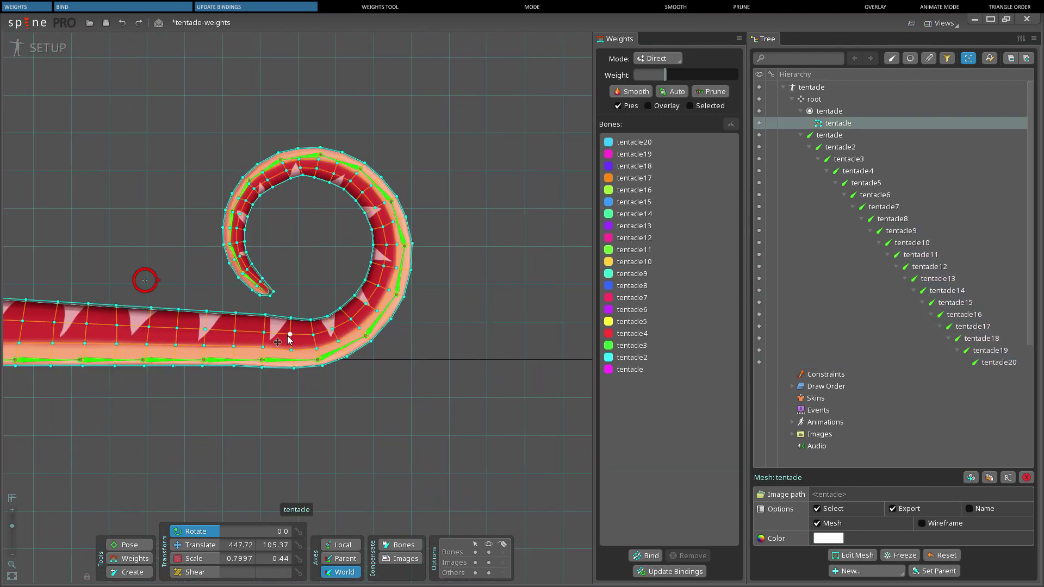
click(137, 558)
scroll(434, 211, up, 2)
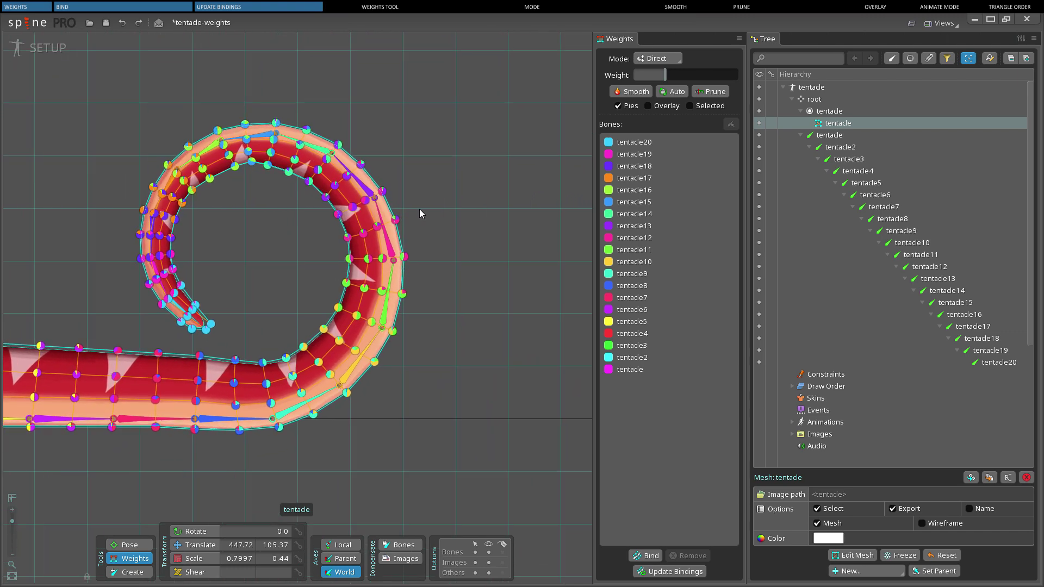
scroll(417, 216, up, 1)
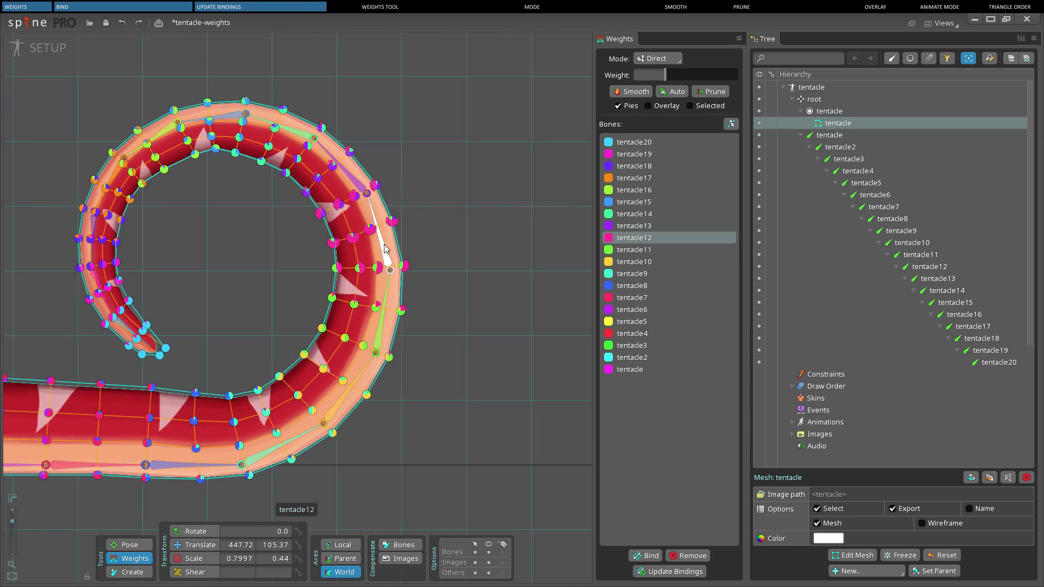
click(392, 219)
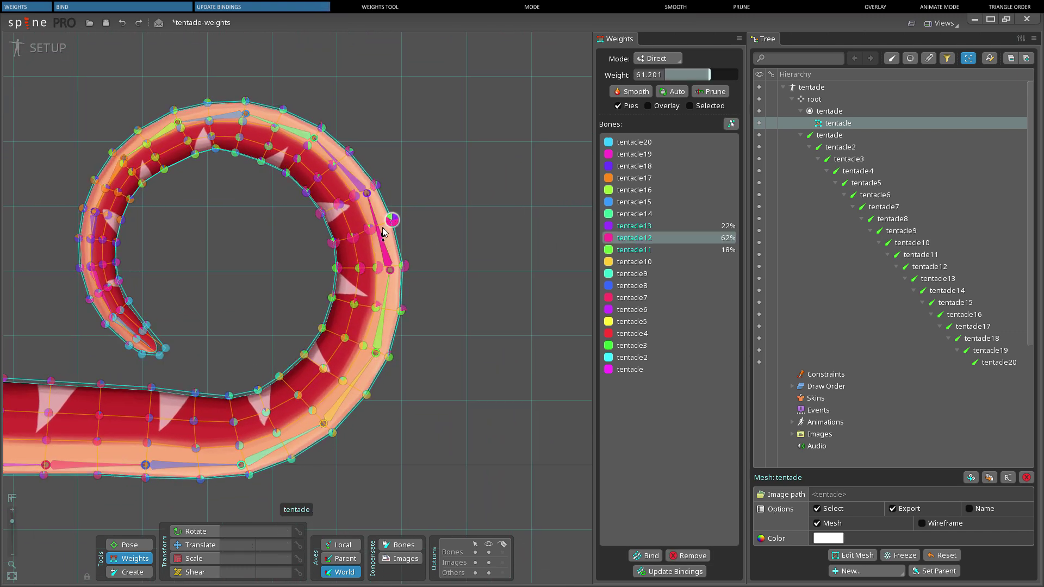
ctrl+click(369, 227)
ctrl+click(351, 236)
ctrl+click(331, 242)
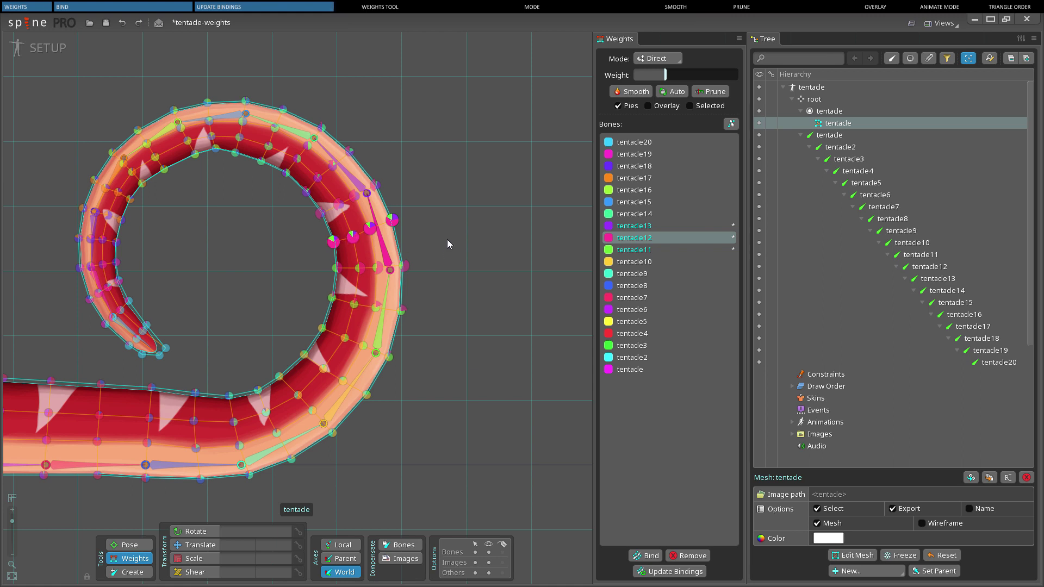
drag(448, 234, 483, 205)
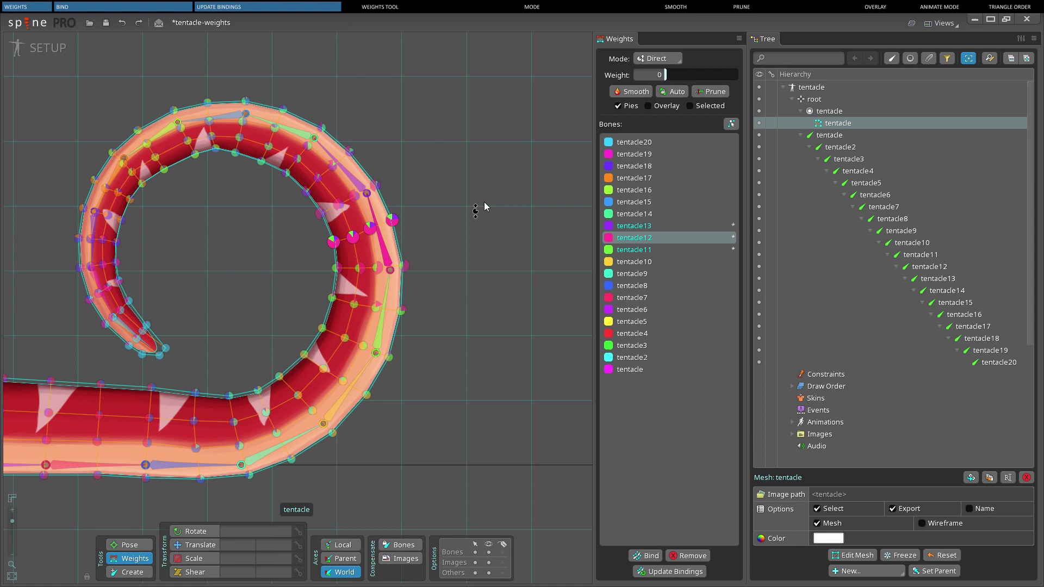
click(677, 572)
- Reset tentacle12 weight to 0, then box-select checkerboard top-left and left-edge vertices and deselect
mouse_move(469, 254)
mouse_down()
mouse_move(477, 198)
mouse_move(461, 311)
mouse_move(484, 196)
mouse_move(471, 293)
mouse_up()
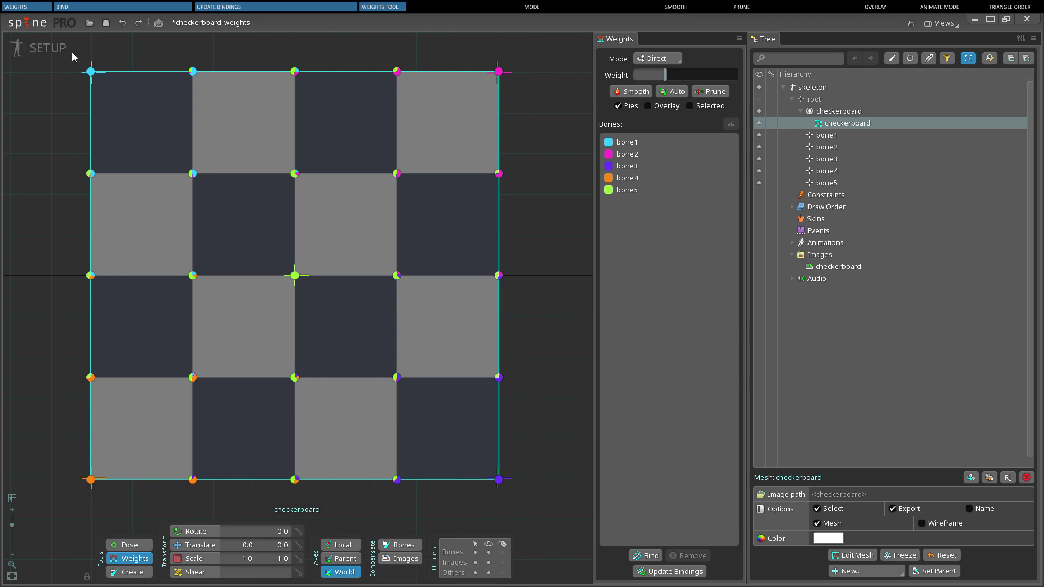
drag(72, 52, 215, 194)
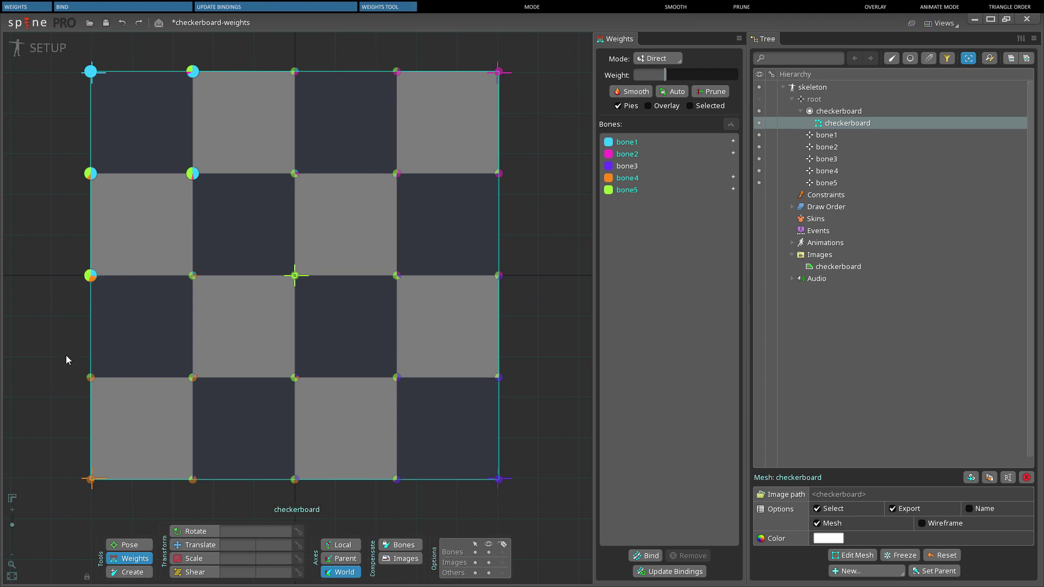
drag(66, 354, 223, 410)
click(63, 315)
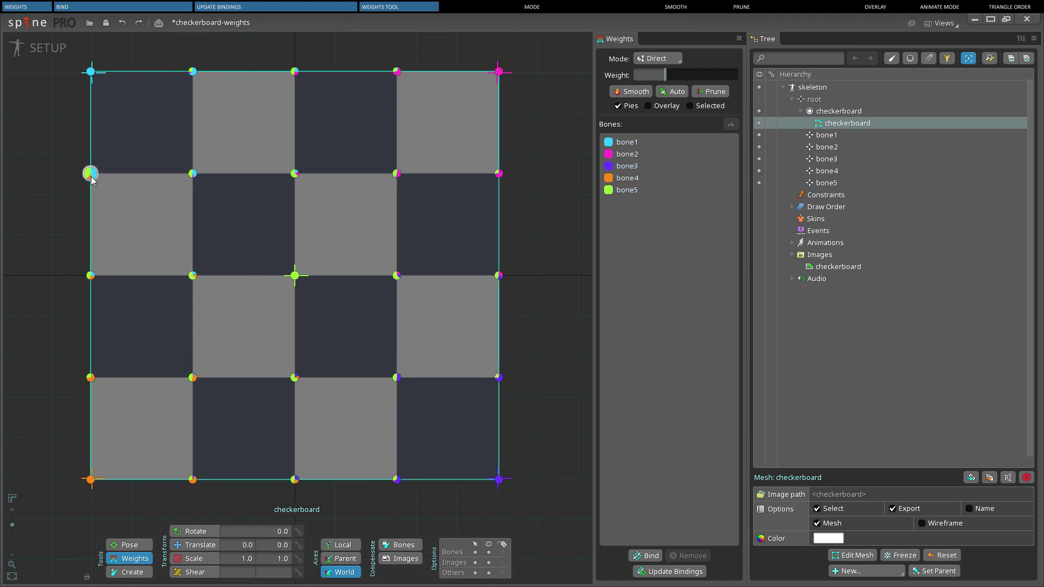
- Set the centre vertex's bone1 weight, trying 100, near 0, 62 and 67 before settling on 25
click(294, 173)
click(632, 144)
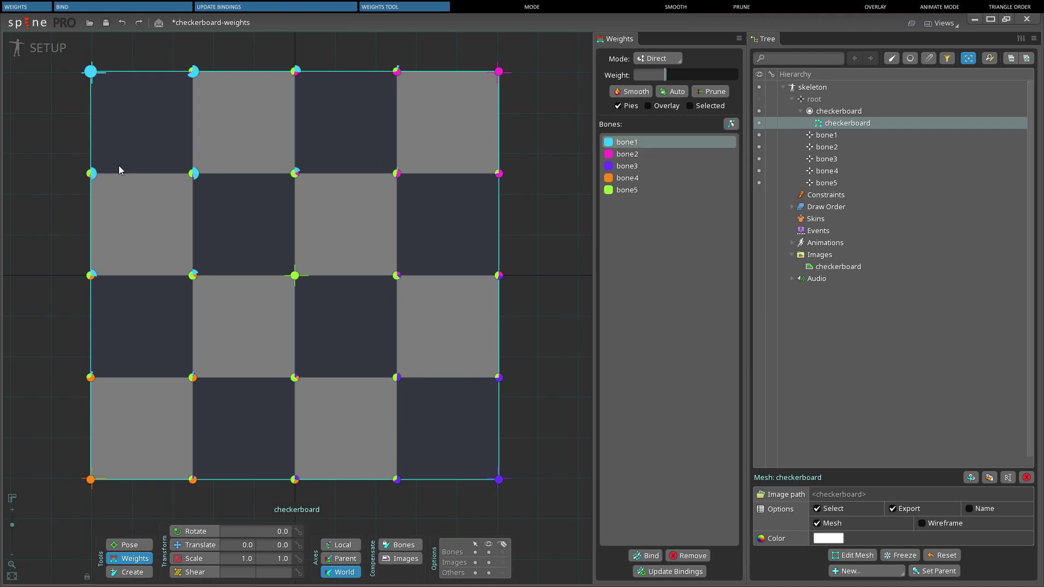
click(294, 277)
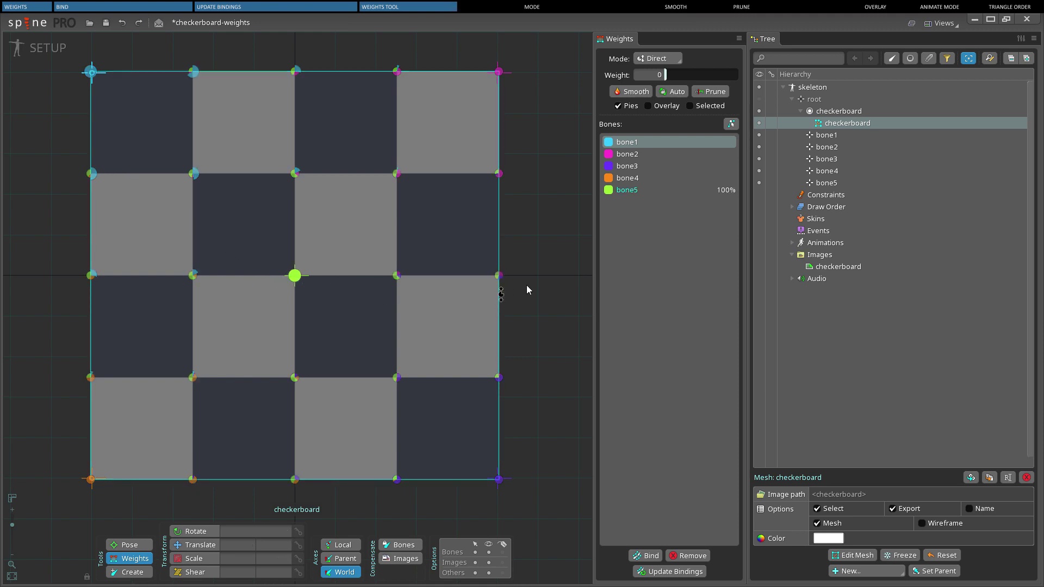
drag(539, 288, 532, 211)
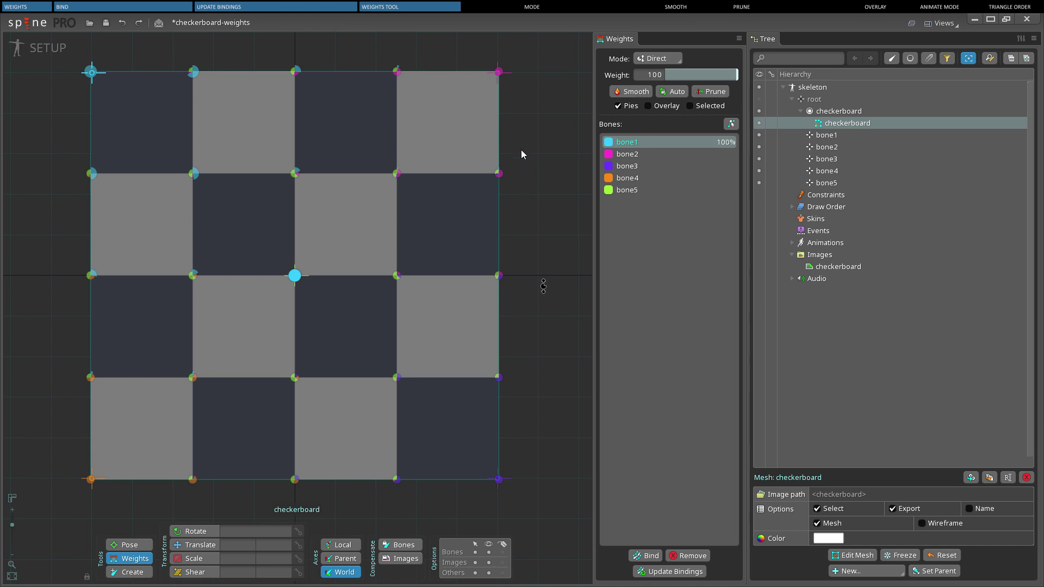
drag(521, 145, 530, 240)
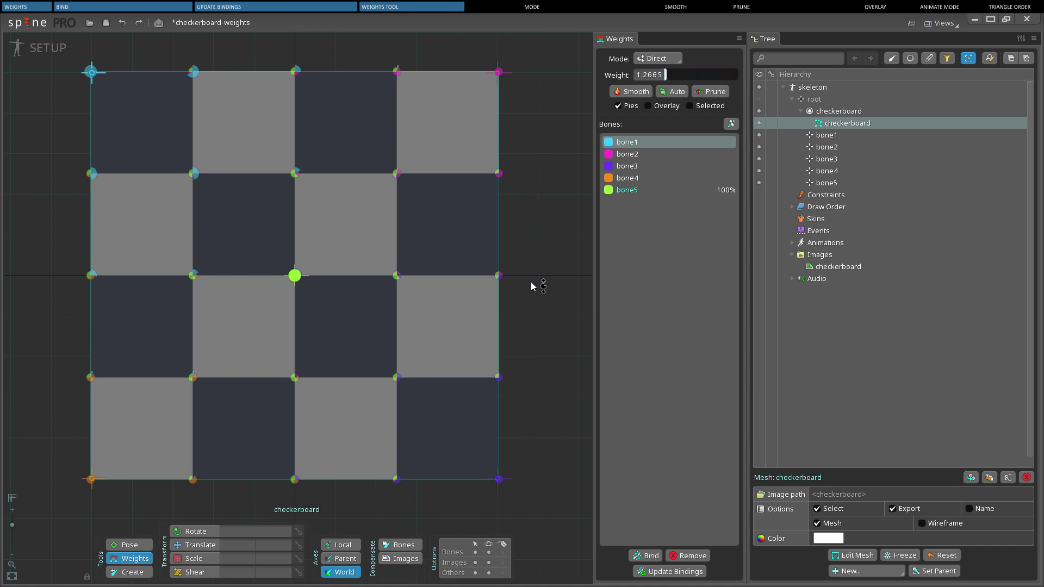
drag(530, 291, 530, 248)
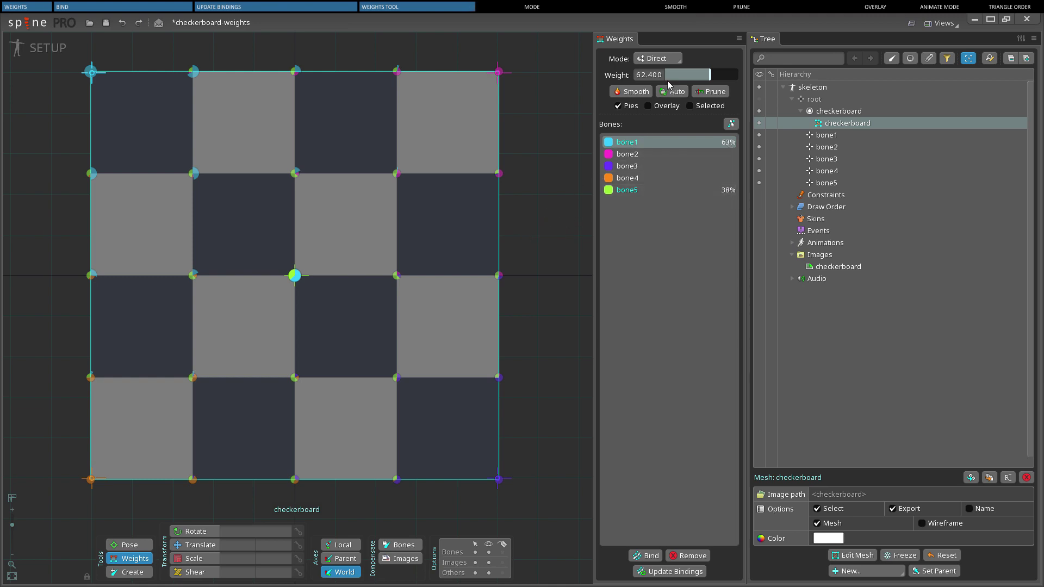
drag(679, 79, 729, 83)
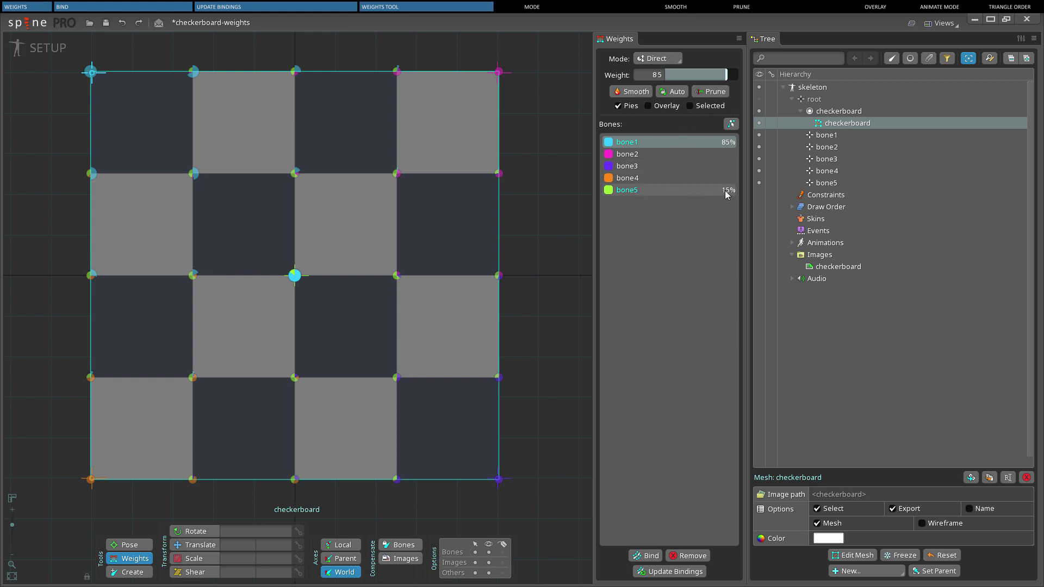
mouse_move(726, 76)
mouse_down()
mouse_move(683, 77)
mouse_move(730, 77)
mouse_up()
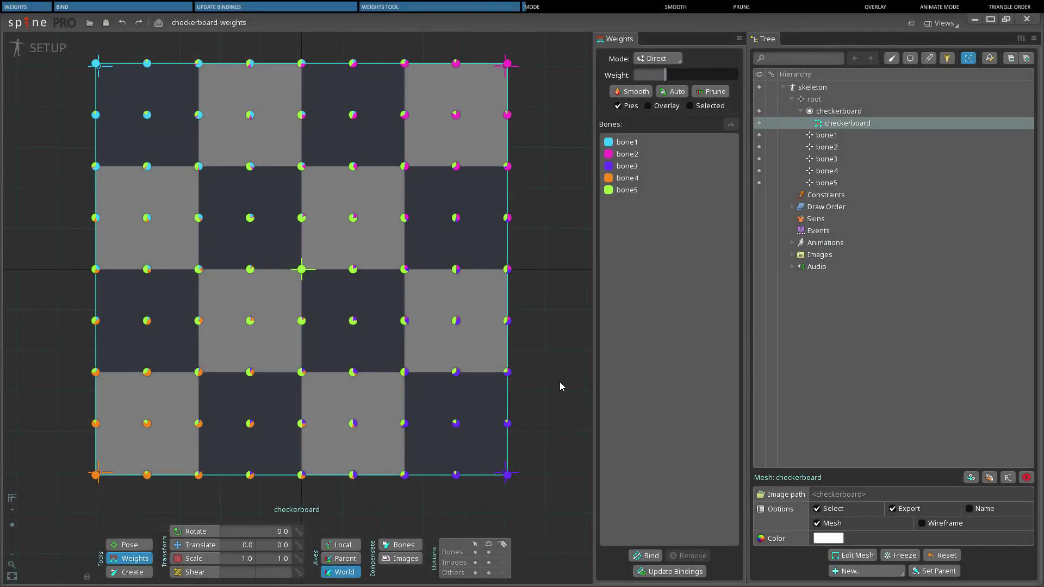
- In Direct mode, give the upper right-column vertices a bone3 weight of 49
click(665, 60)
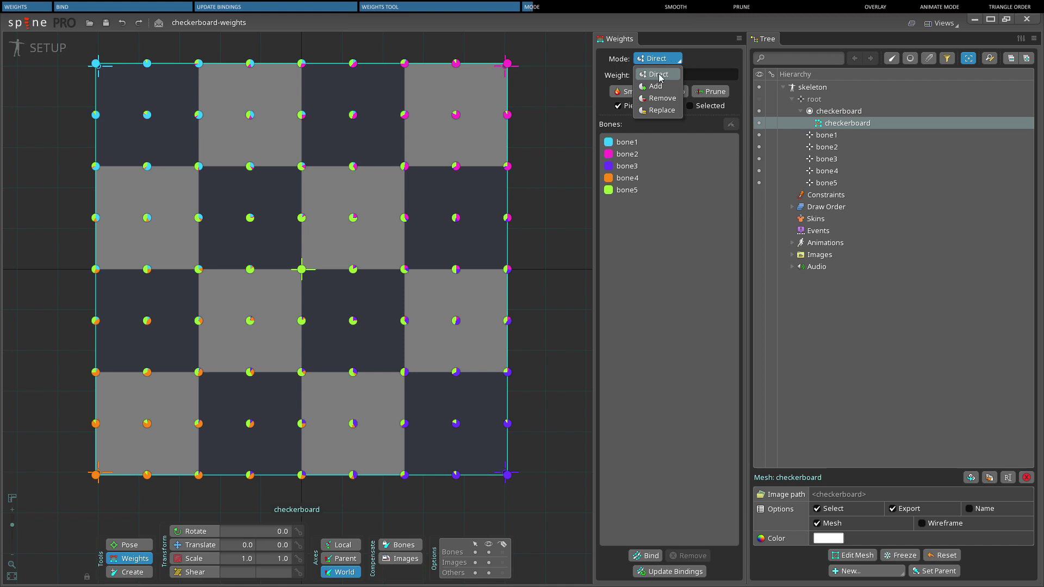
click(659, 75)
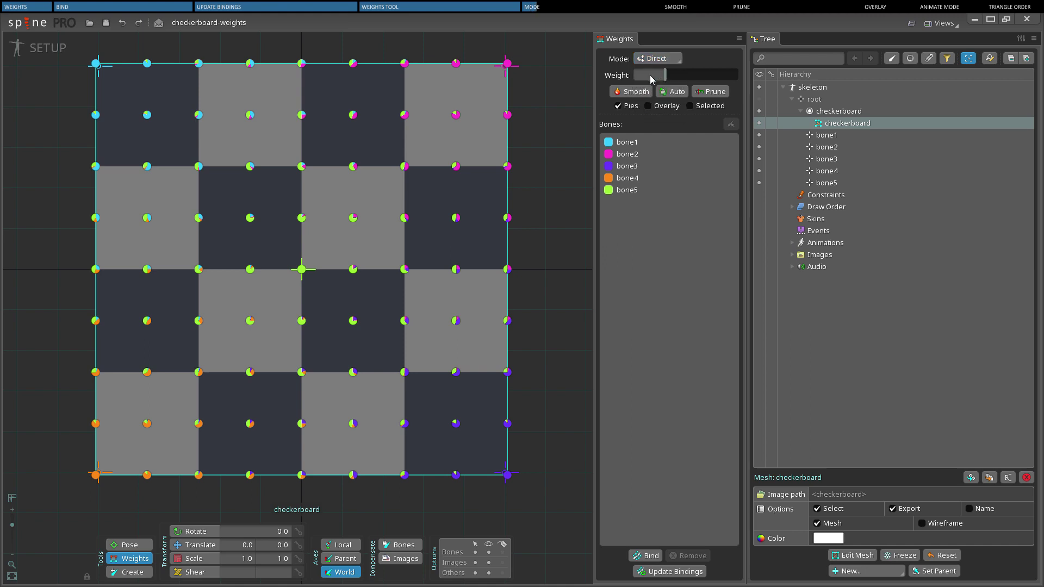
click(507, 115)
ctrl+click(456, 115)
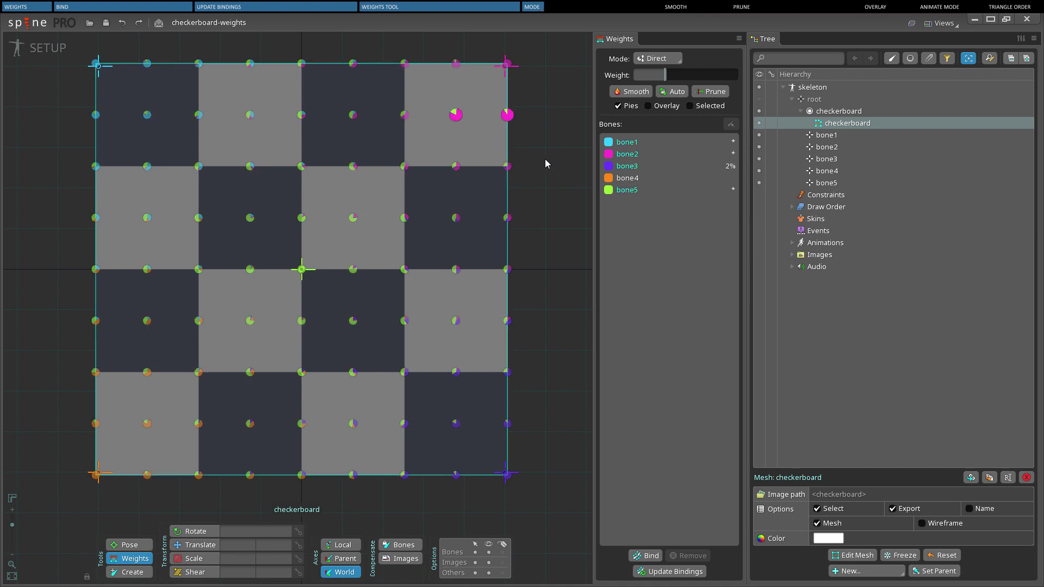
drag(541, 163, 443, 296)
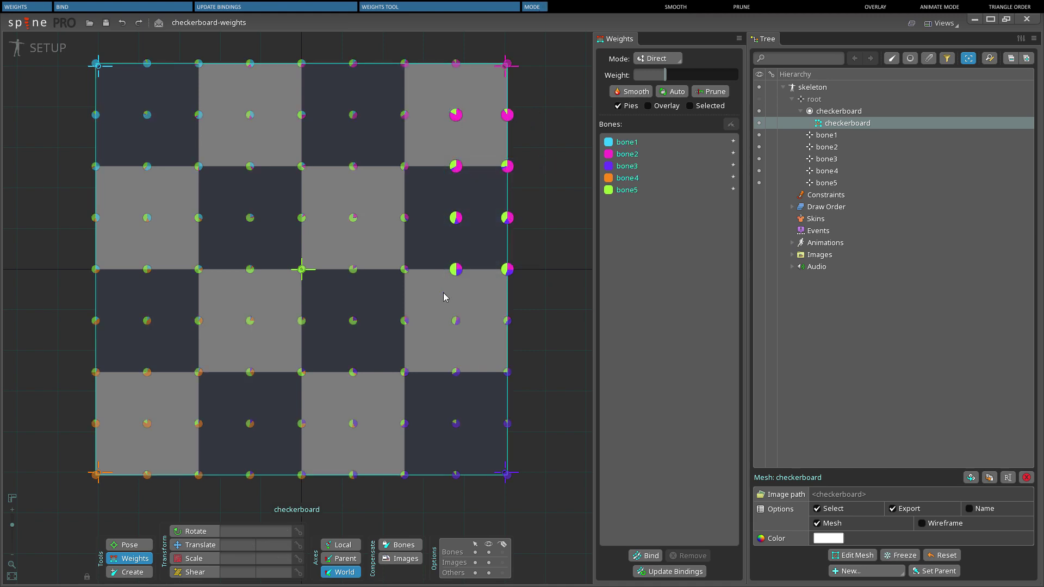
click(622, 166)
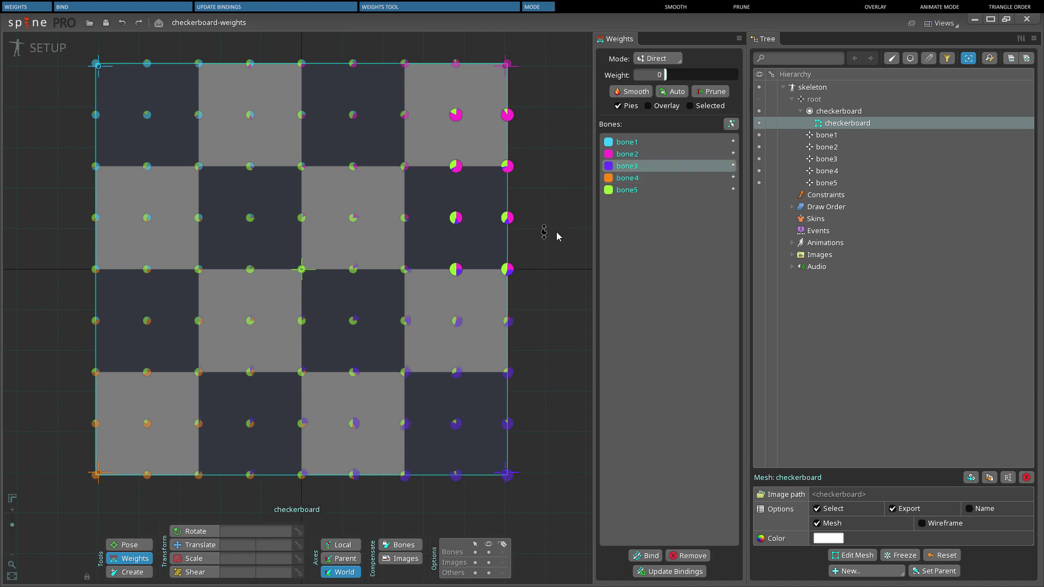
mouse_move(557, 237)
mouse_down()
mouse_move(560, 177)
mouse_move(562, 232)
mouse_up()
drag(678, 78, 700, 81)
- In Add mode, paint bone5 weight across the checkerboard's middle
click(656, 58)
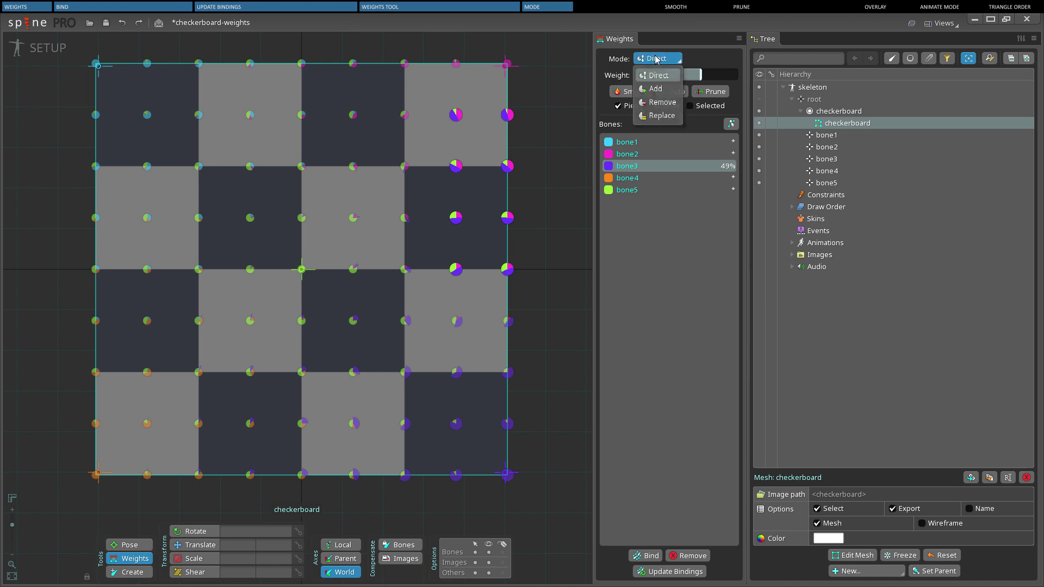
click(658, 87)
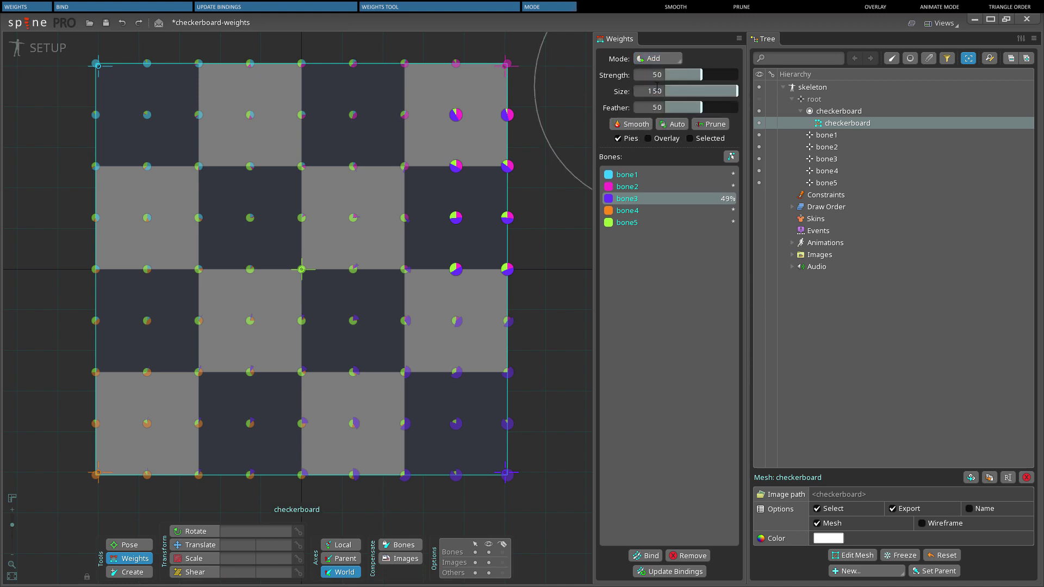
click(627, 225)
click(433, 233)
mouse_move(382, 269)
mouse_down()
mouse_move(222, 233)
mouse_move(538, 315)
mouse_move(350, 294)
mouse_move(469, 328)
mouse_move(387, 397)
mouse_move(413, 207)
mouse_move(502, 242)
mouse_up()
- In Remove mode, erase bone5 weight from the upper vertices
click(655, 59)
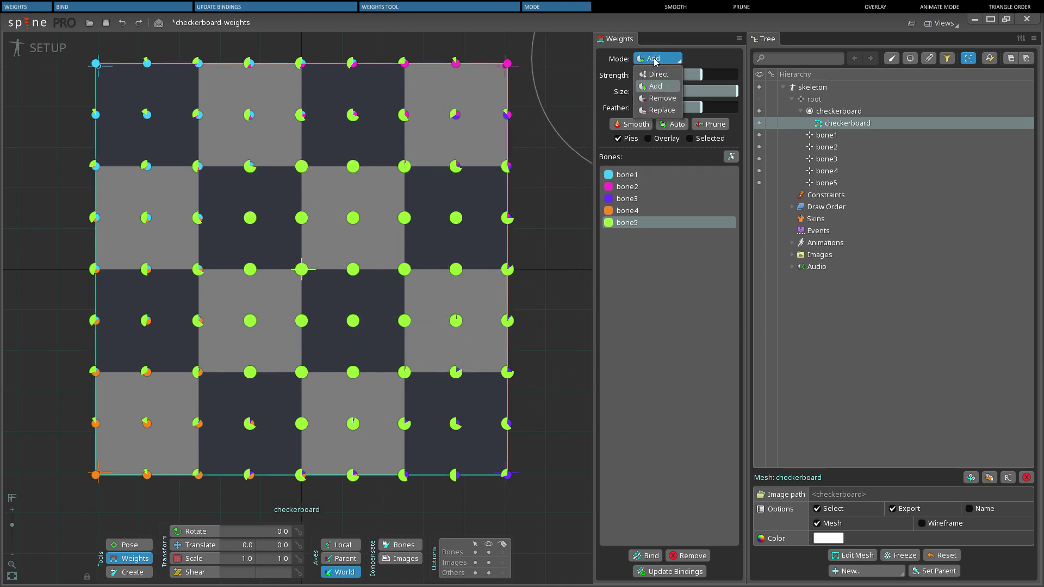
click(657, 94)
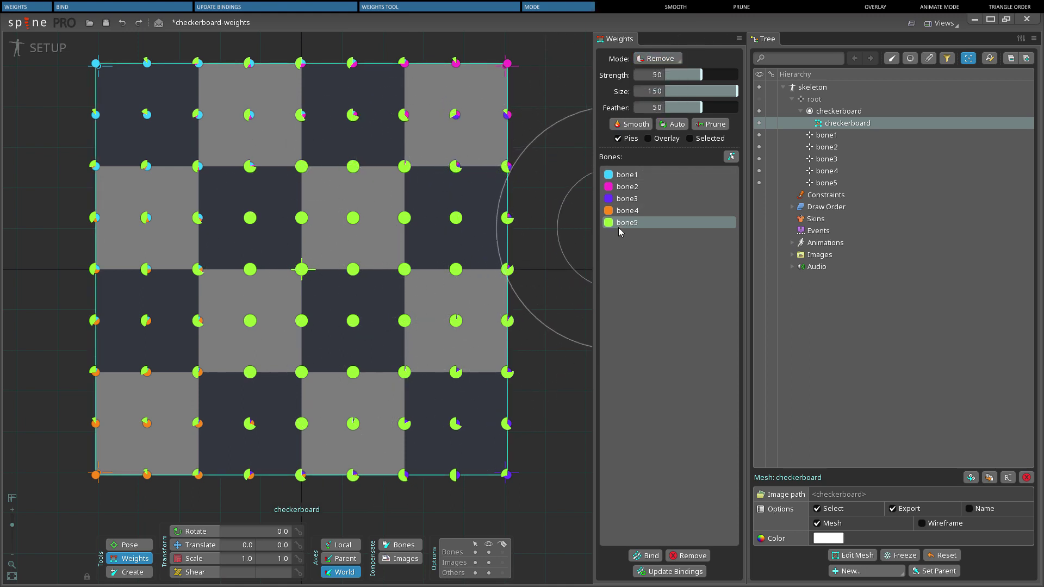
mouse_move(443, 316)
mouse_down()
mouse_move(476, 150)
mouse_move(393, 139)
mouse_move(399, 200)
mouse_move(437, 163)
mouse_move(291, 154)
mouse_up()
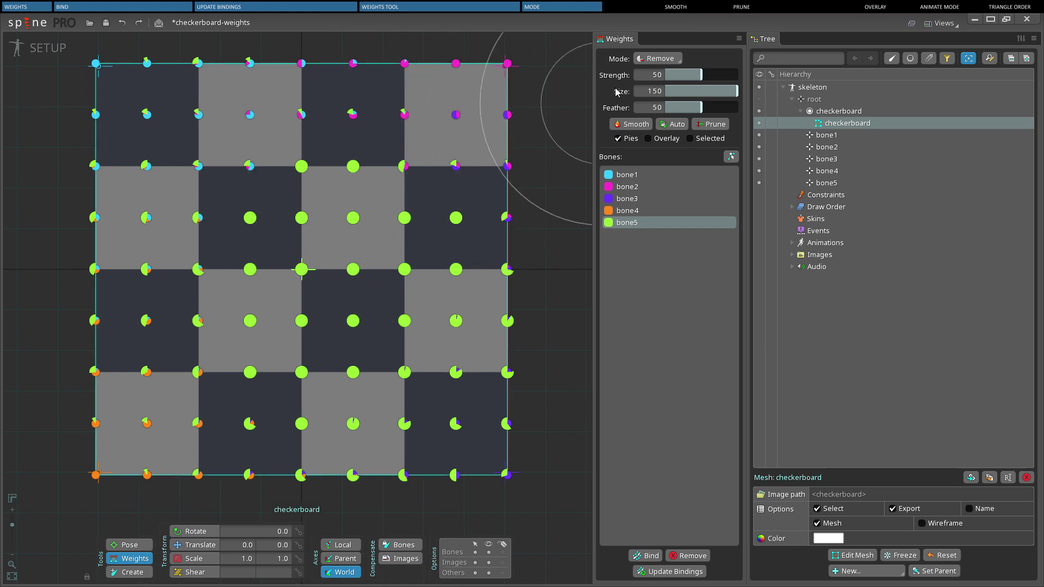
- In Replace mode, paint bone2 weight of 50 over the central vertices
click(652, 63)
click(657, 117)
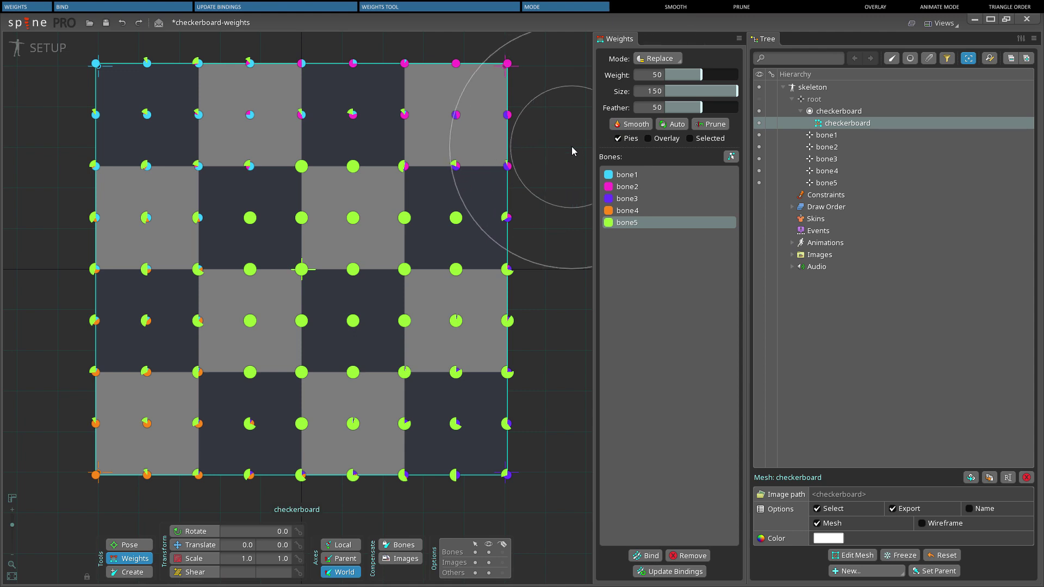
click(624, 186)
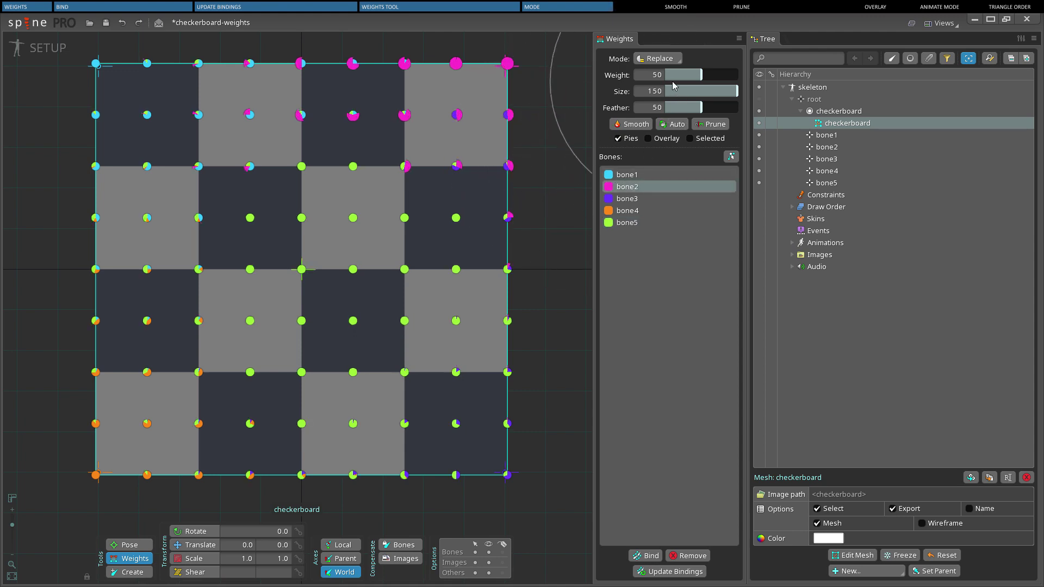
mouse_move(399, 292)
mouse_down()
mouse_move(364, 291)
mouse_move(362, 262)
mouse_move(296, 276)
mouse_move(323, 338)
mouse_move(388, 304)
mouse_move(341, 251)
mouse_up()
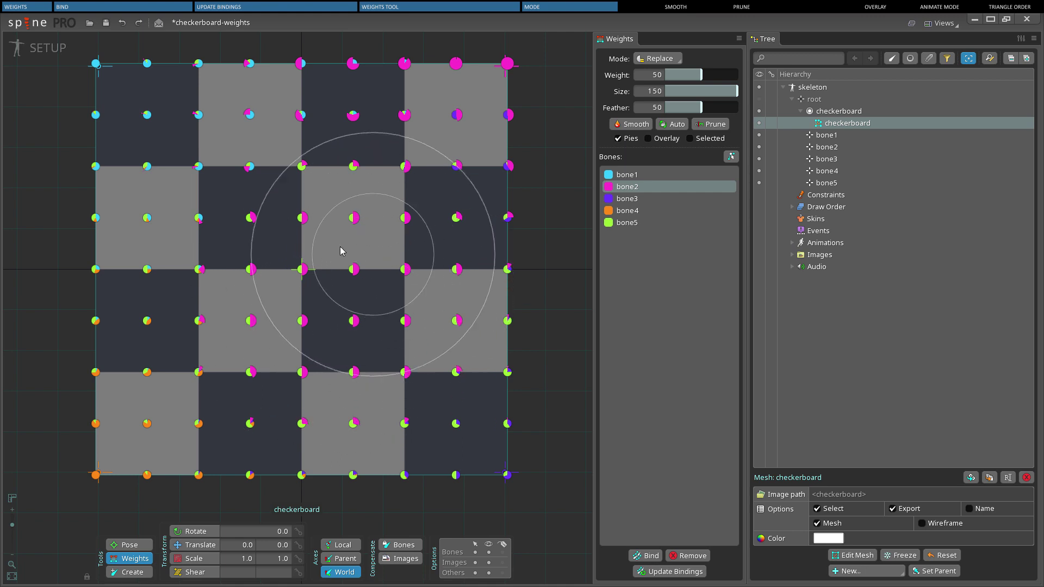
click(666, 59)
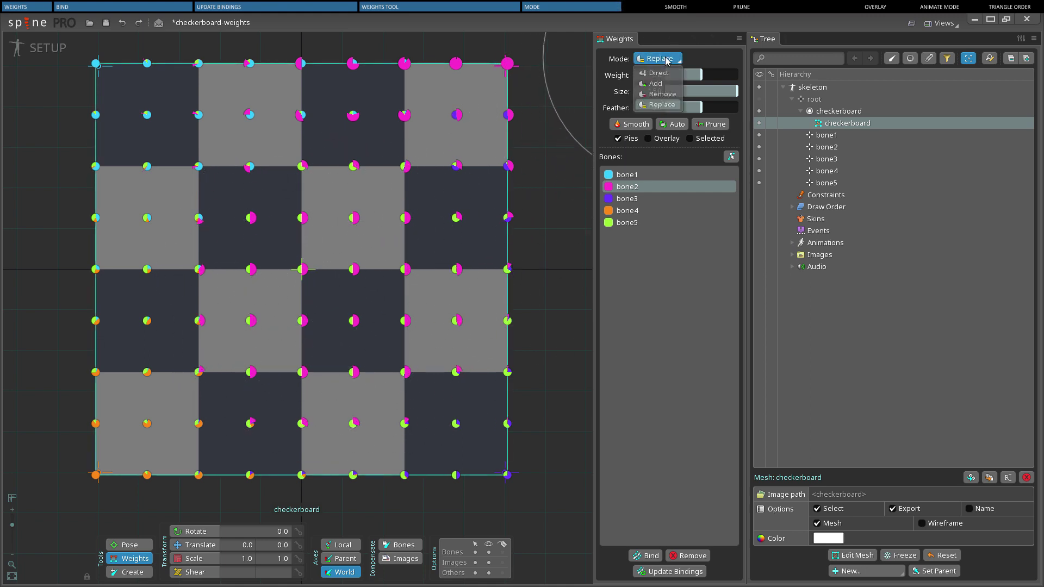
- Switch weight painting to Add mode and shrink the brush Size to 130
click(654, 83)
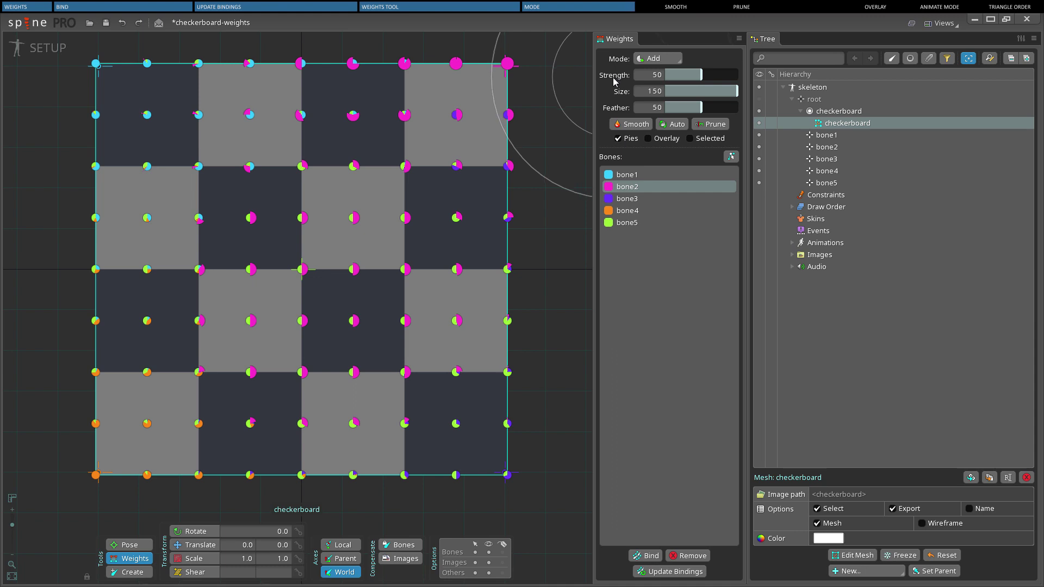
mouse_move(726, 97)
mouse_down()
mouse_move(683, 97)
mouse_move(731, 103)
mouse_move(669, 113)
mouse_move(721, 117)
mouse_up()
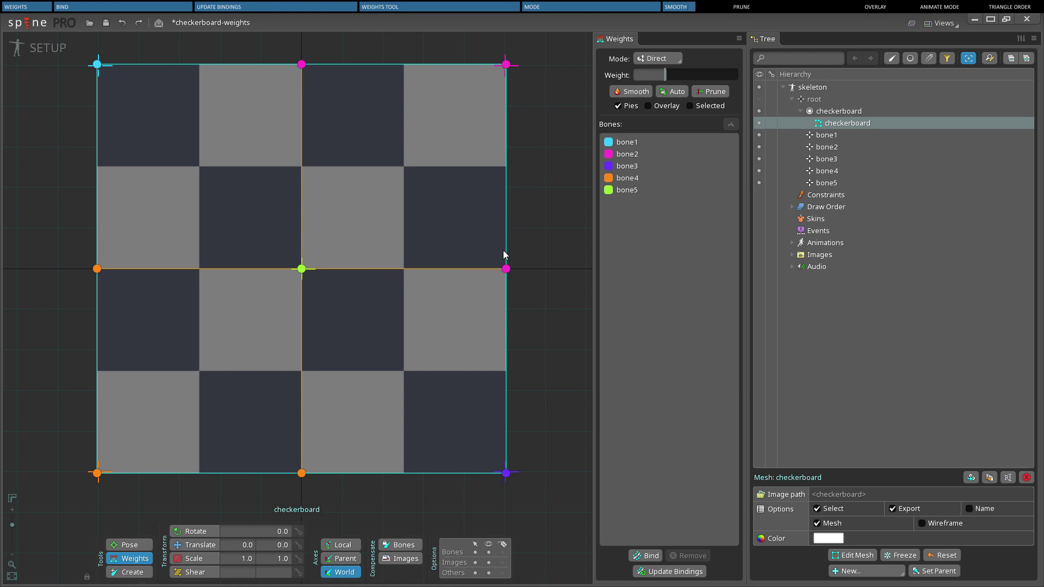
- Smooth the right-middle vertex four times until its weights split evenly across bone2, bone3 and bone5
click(505, 272)
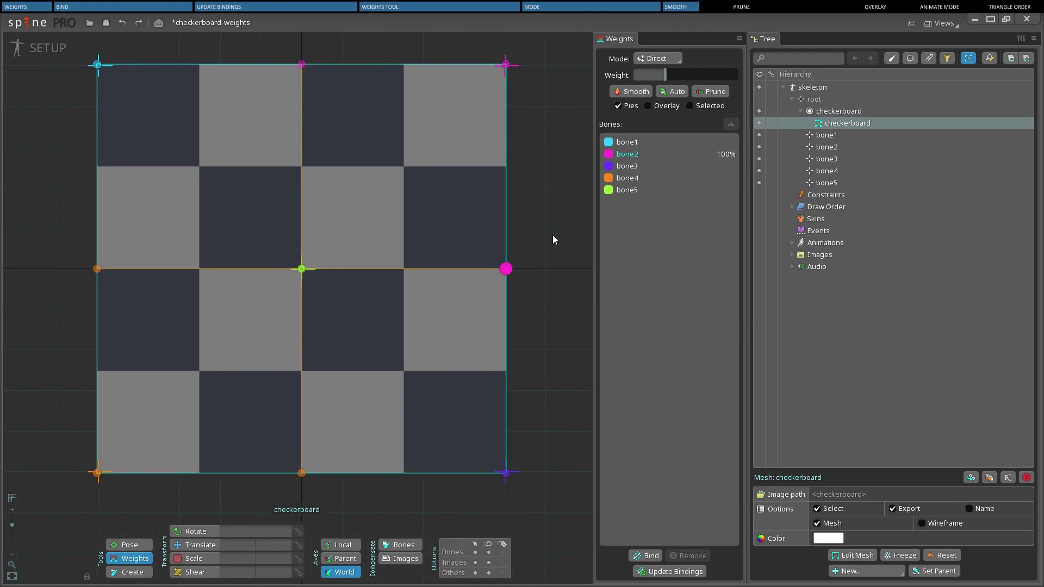
click(634, 93)
click(635, 93)
click(635, 92)
click(635, 92)
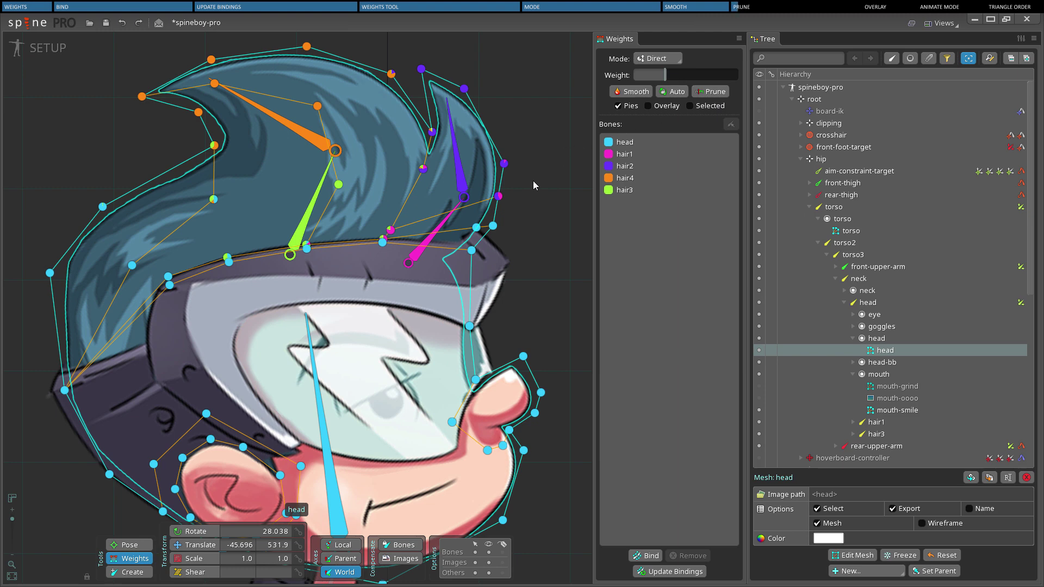
click(108, 212)
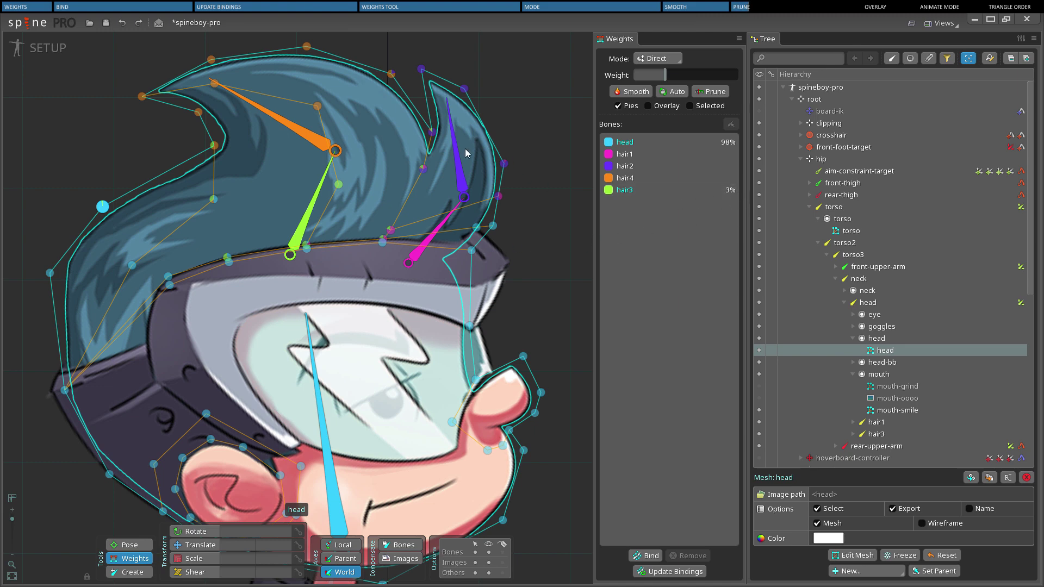
click(432, 132)
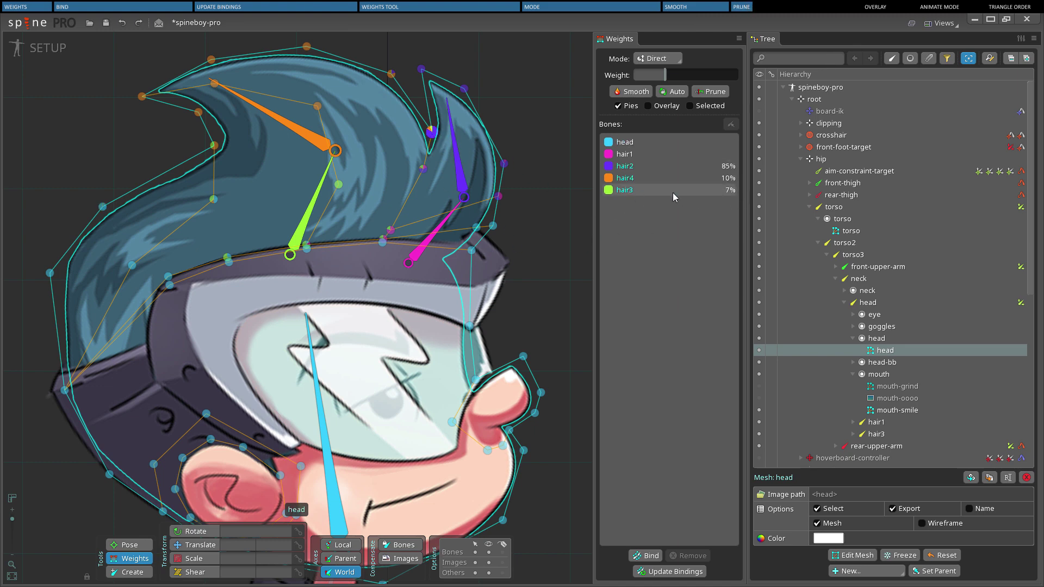
click(107, 208)
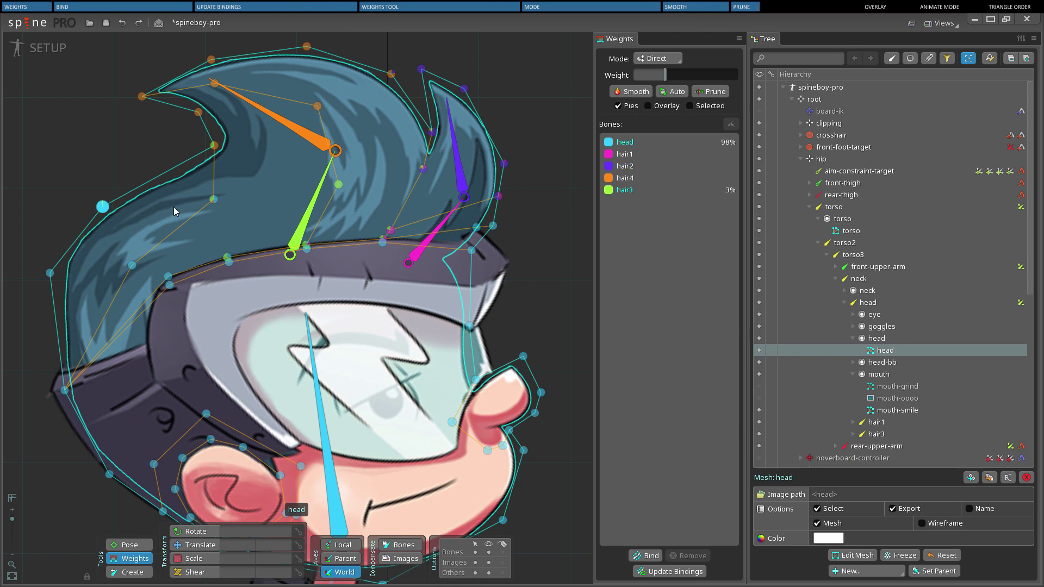
click(546, 232)
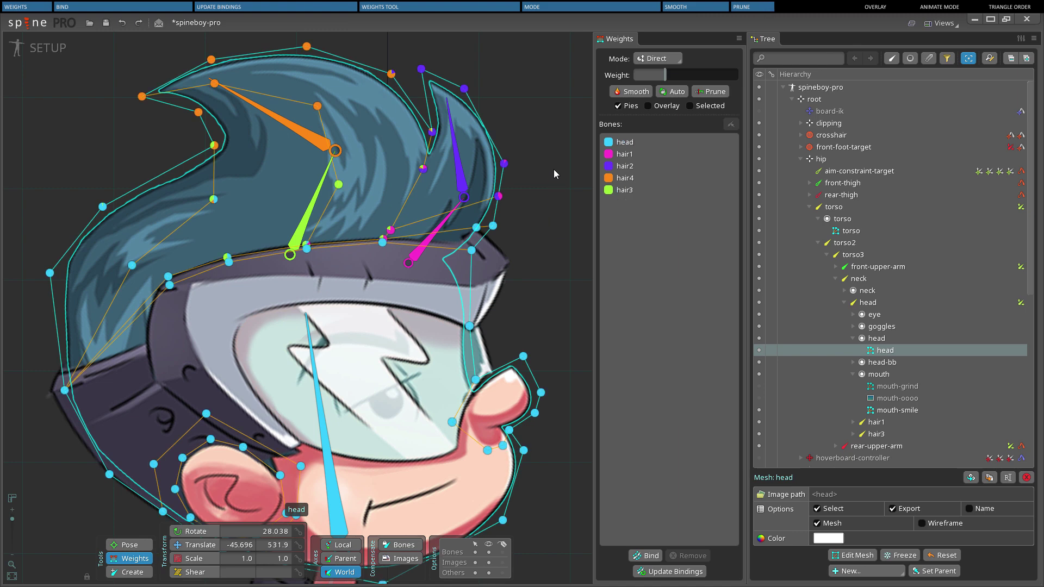
- Prune the head mesh's weights with Bones 4 and Threshold 6.2, removing 3 weights
click(724, 96)
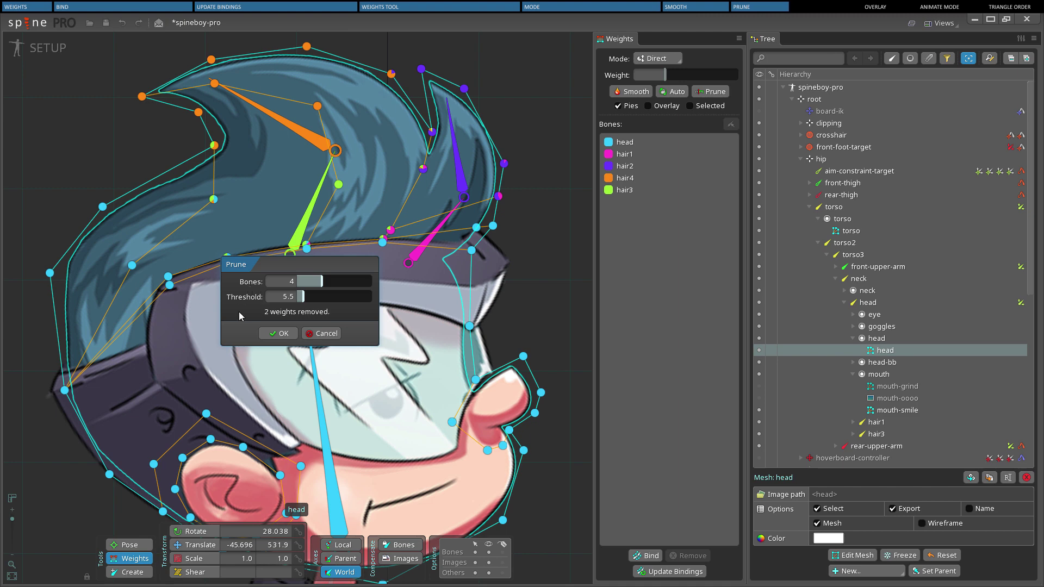
drag(325, 282, 305, 308)
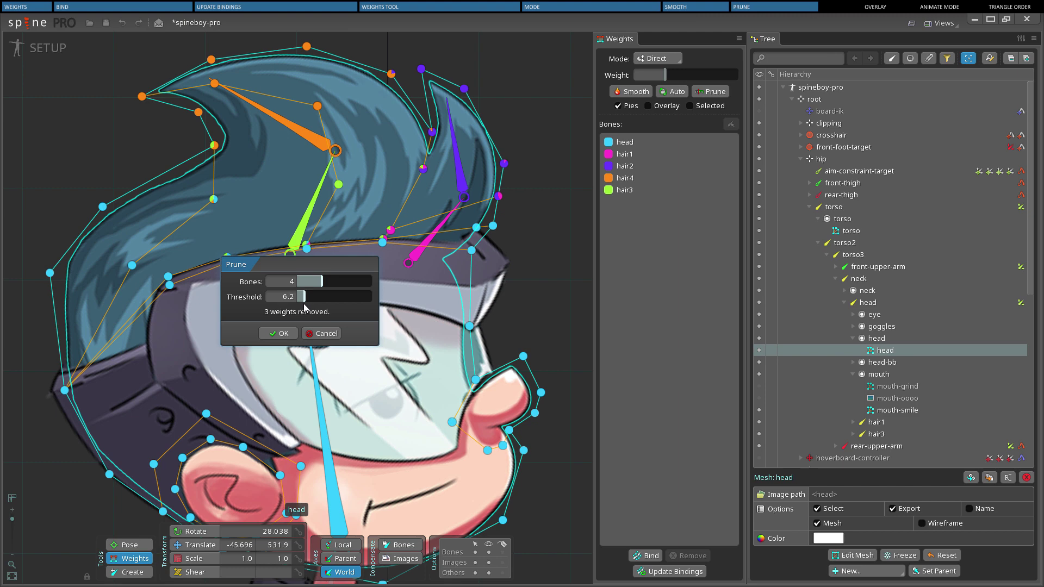
click(280, 333)
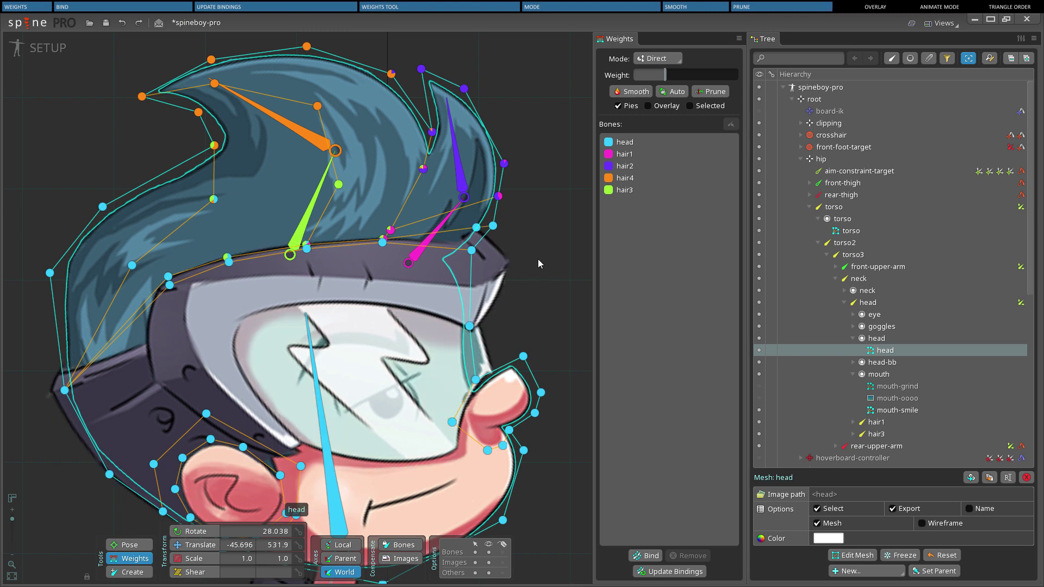
- Filter the Tree to meshes and select the five meshes from eye-indifferent through head
click(947, 58)
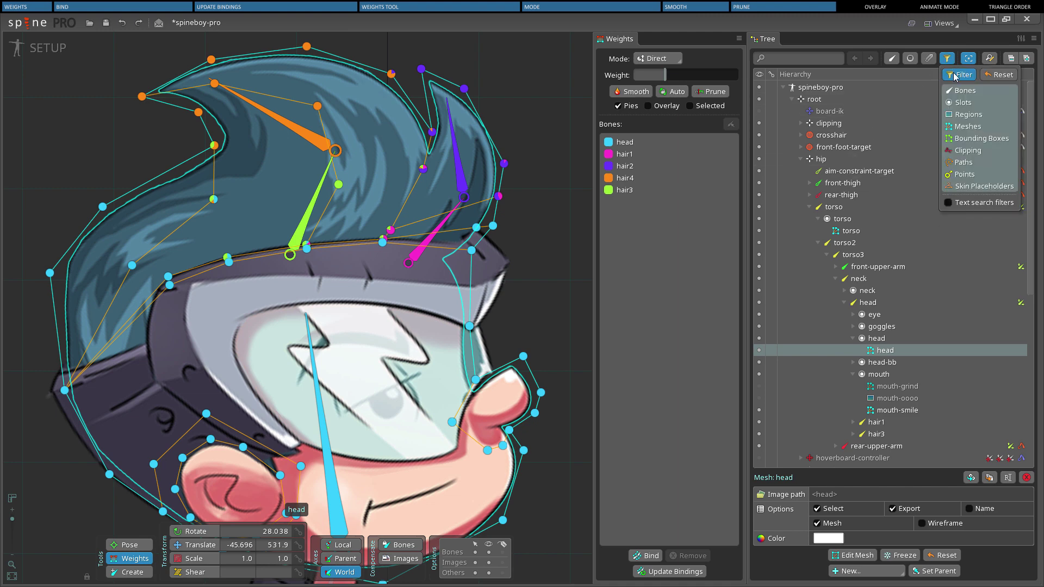
click(967, 126)
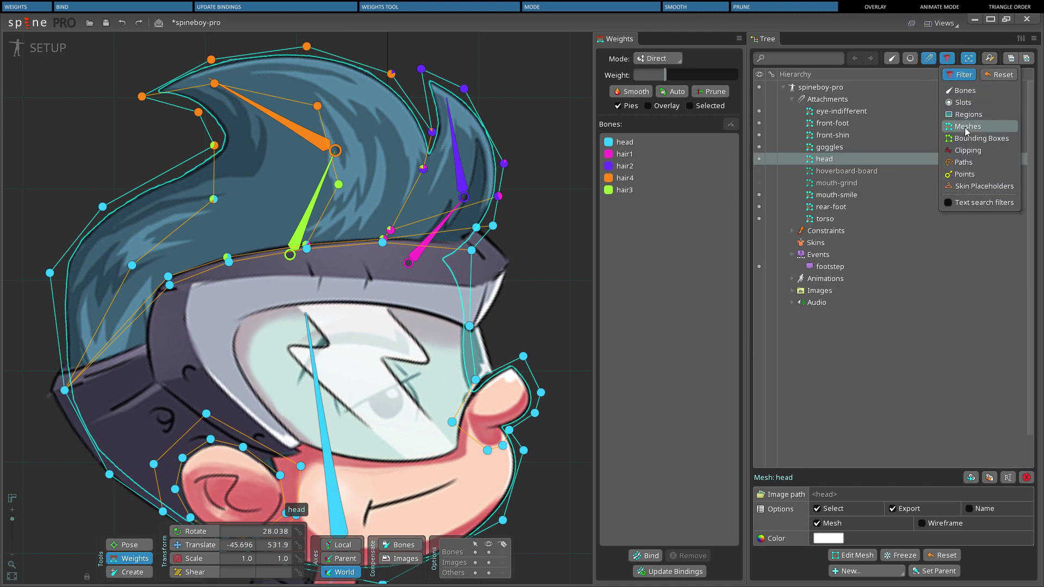
click(840, 111)
shift+click(825, 159)
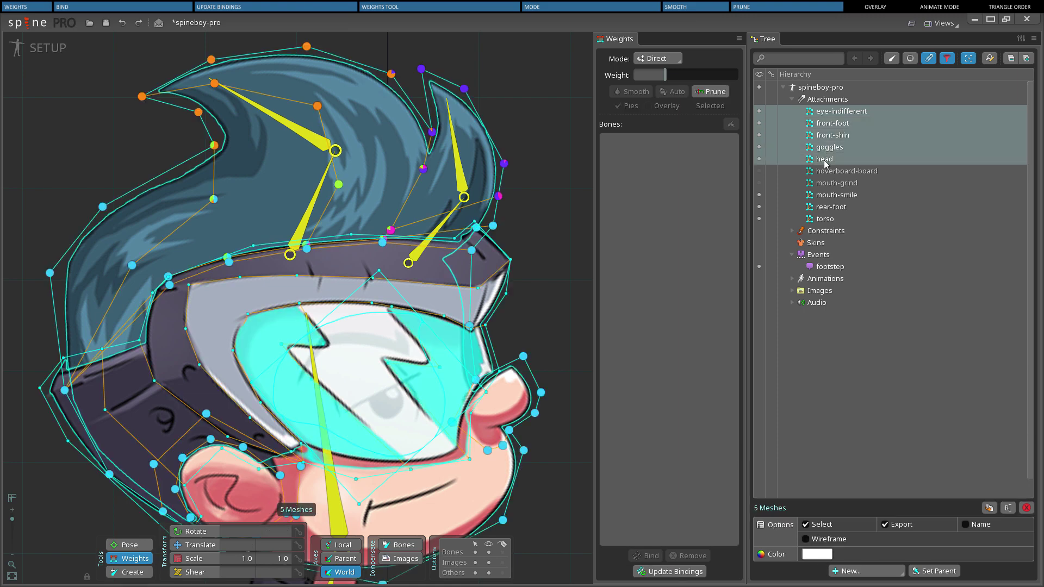
- Prune the five selected meshes with a raised threshold, removing 18 weights
click(714, 93)
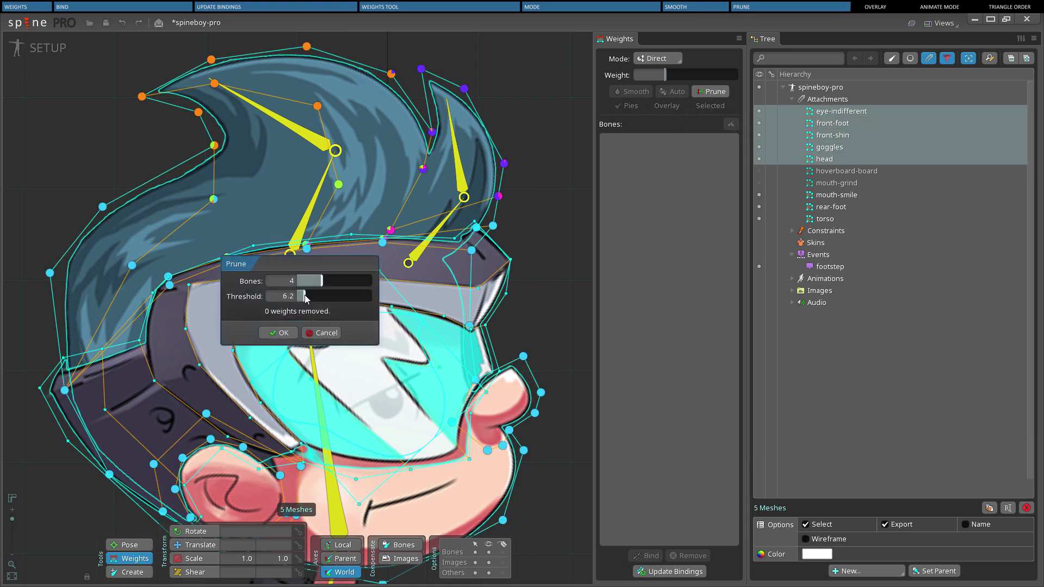
mouse_move(307, 300)
mouse_down()
mouse_move(346, 302)
mouse_move(314, 300)
mouse_up()
click(280, 333)
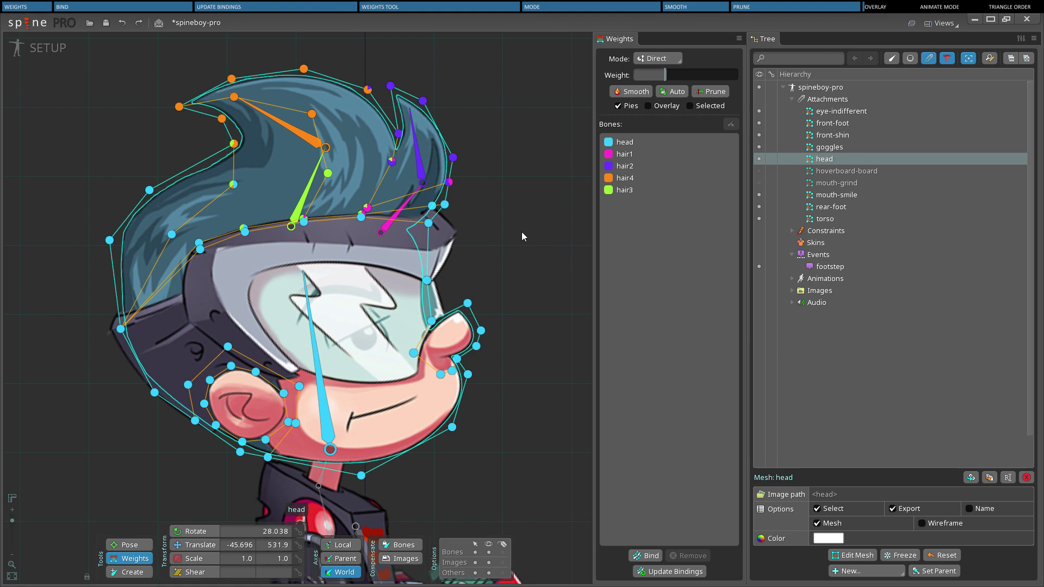
- Turn on weight Overlay and view the head, hair1 and hair2 bones' influence in turn
click(649, 106)
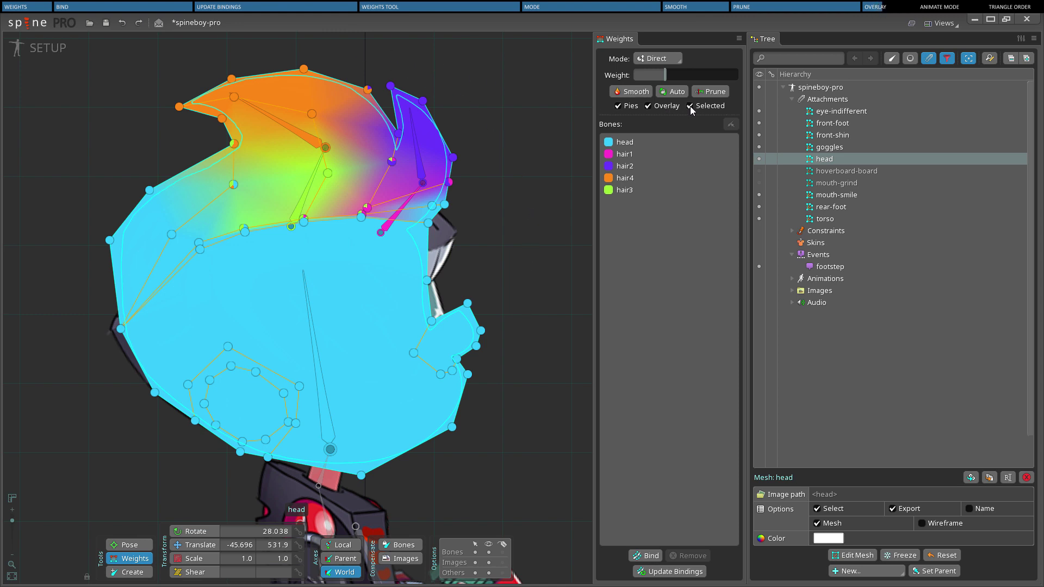
click(623, 144)
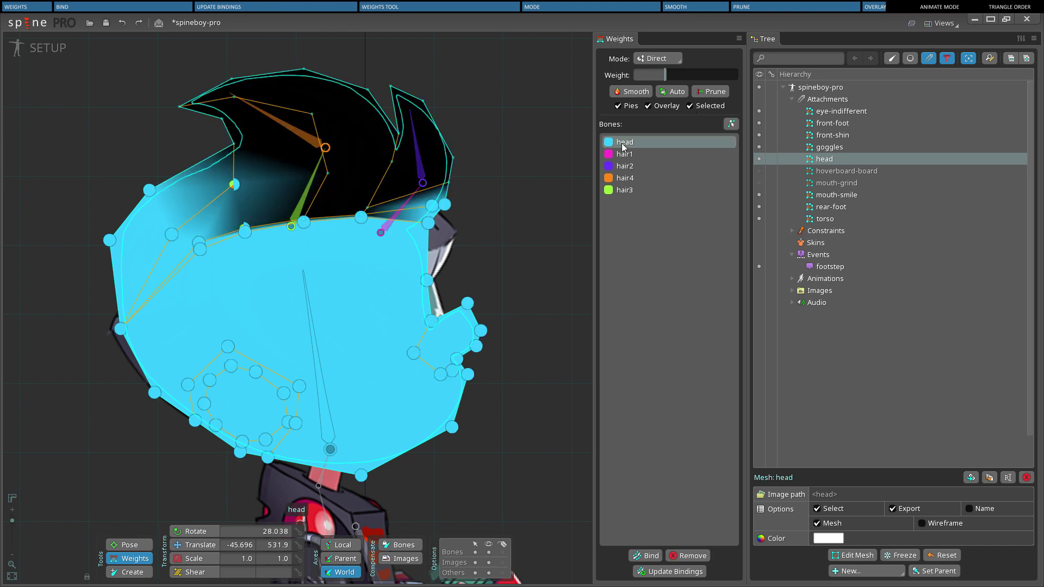
click(626, 156)
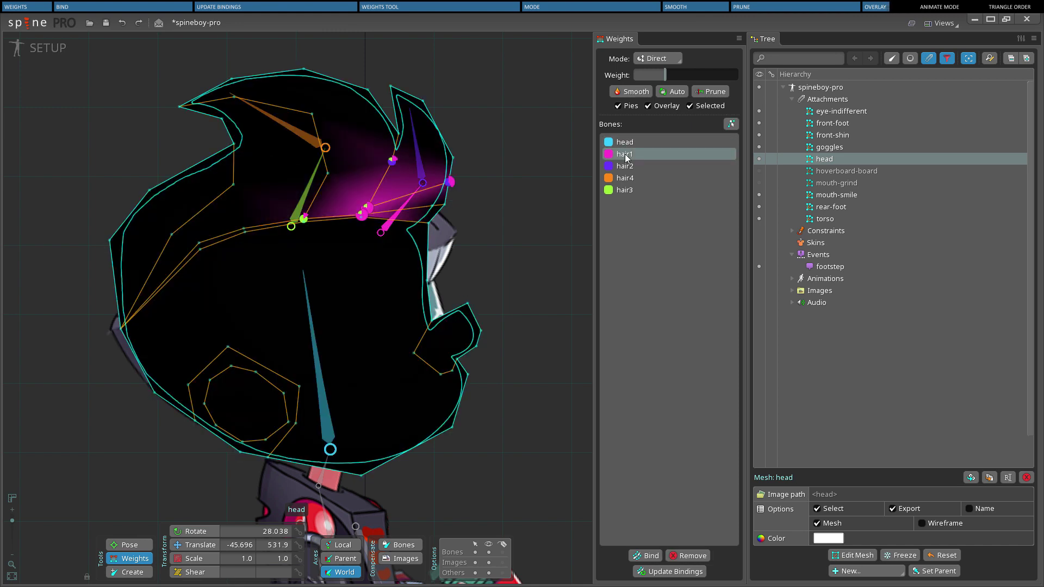
click(628, 170)
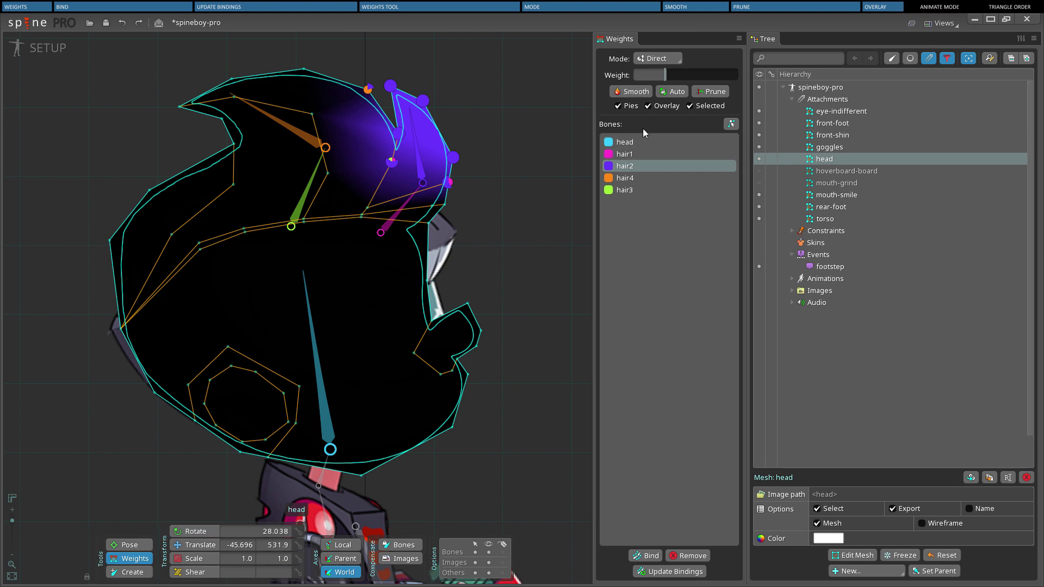
- Turn Overlay off and view the hair4 and hair3 bone weights
click(648, 106)
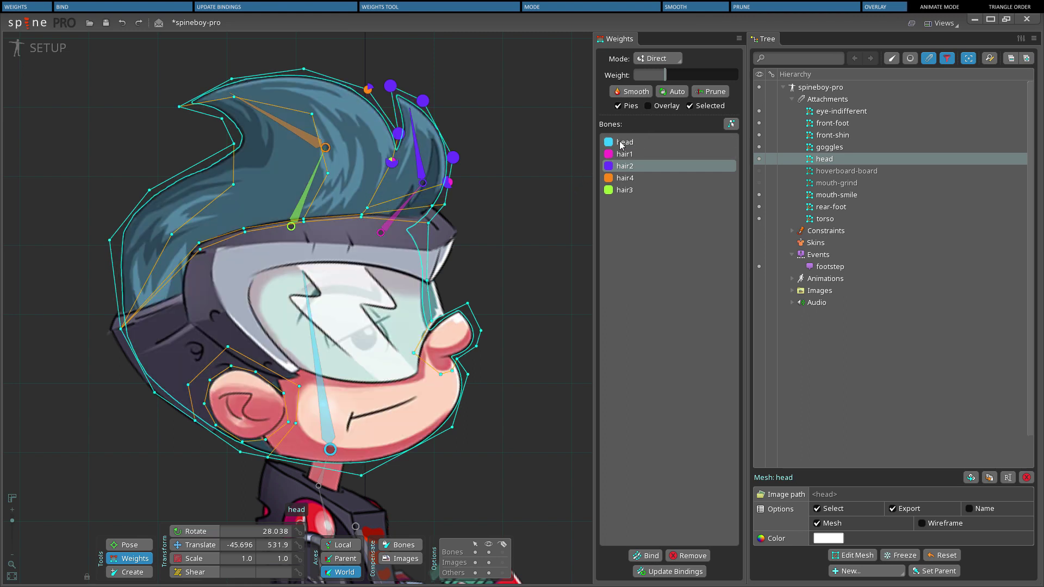
click(624, 178)
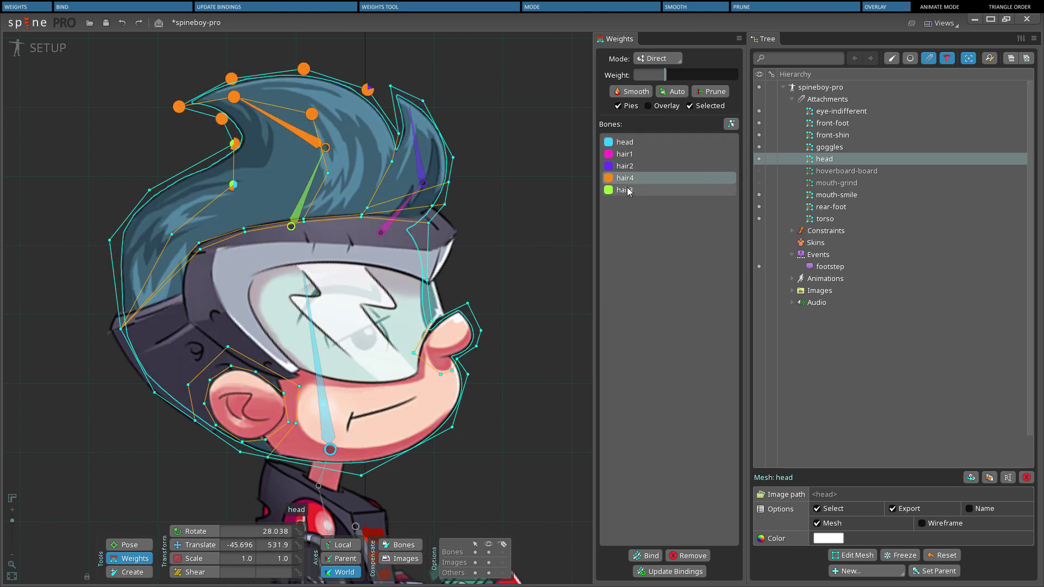
click(628, 190)
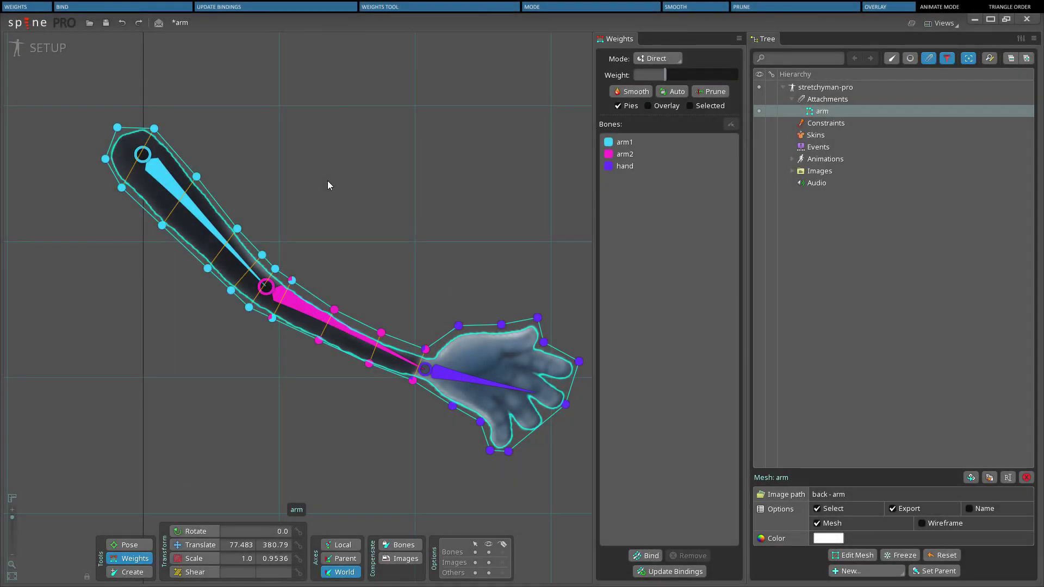
- Switch to Animate mode and rotate arm2 upward to test the elbow bend
click(46, 53)
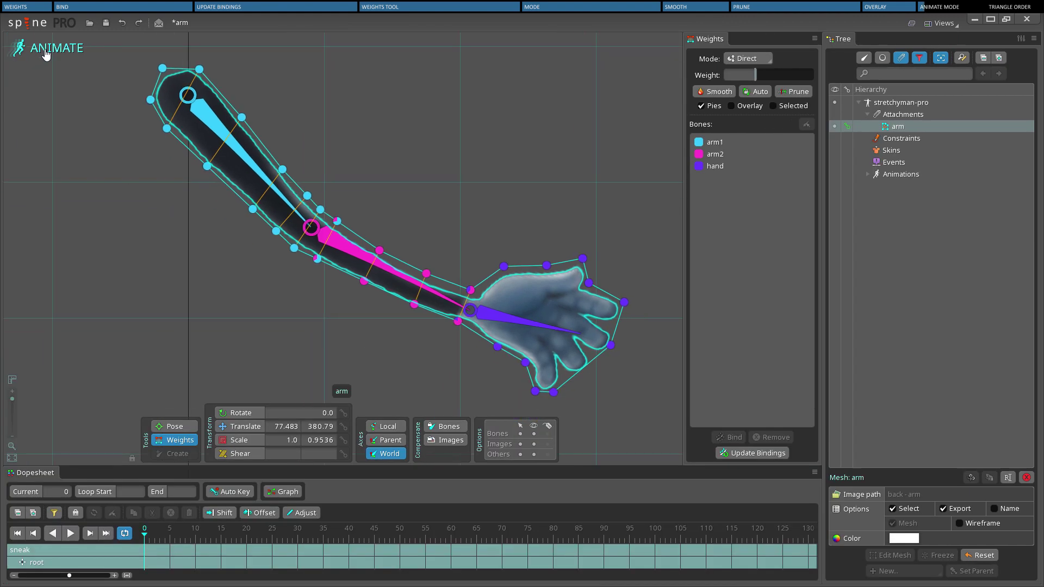
click(373, 314)
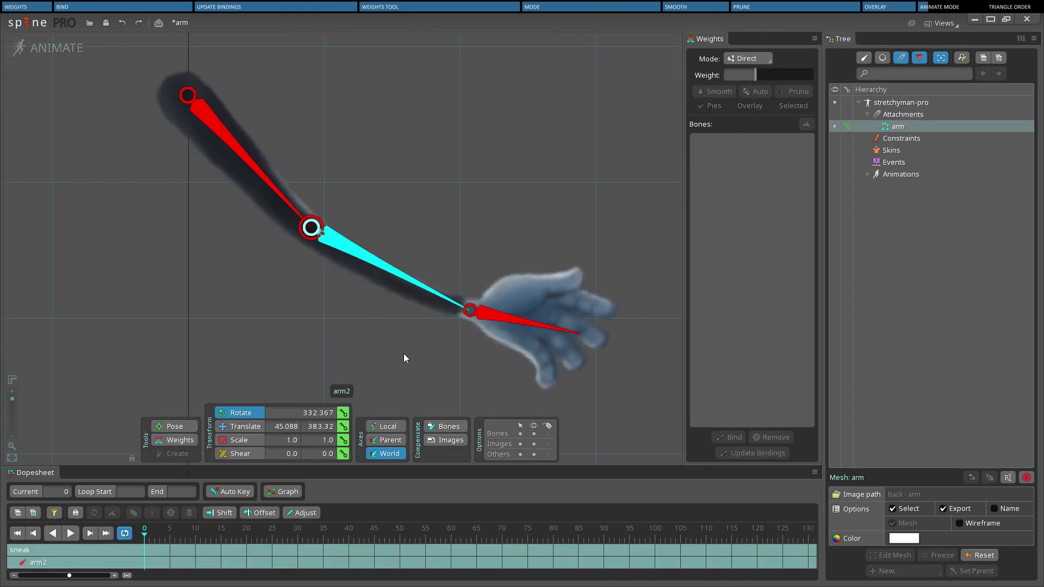
drag(404, 358, 358, 203)
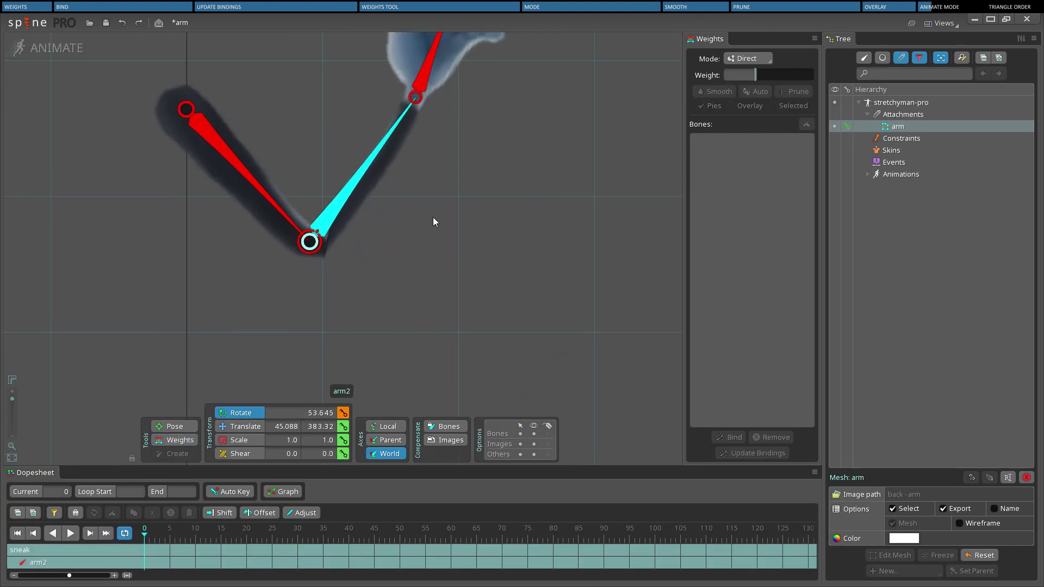
drag(433, 227, 436, 302)
- Reweight the arm mesh's elbow vertices to about 71% and 20% arm2
click(282, 312)
click(189, 439)
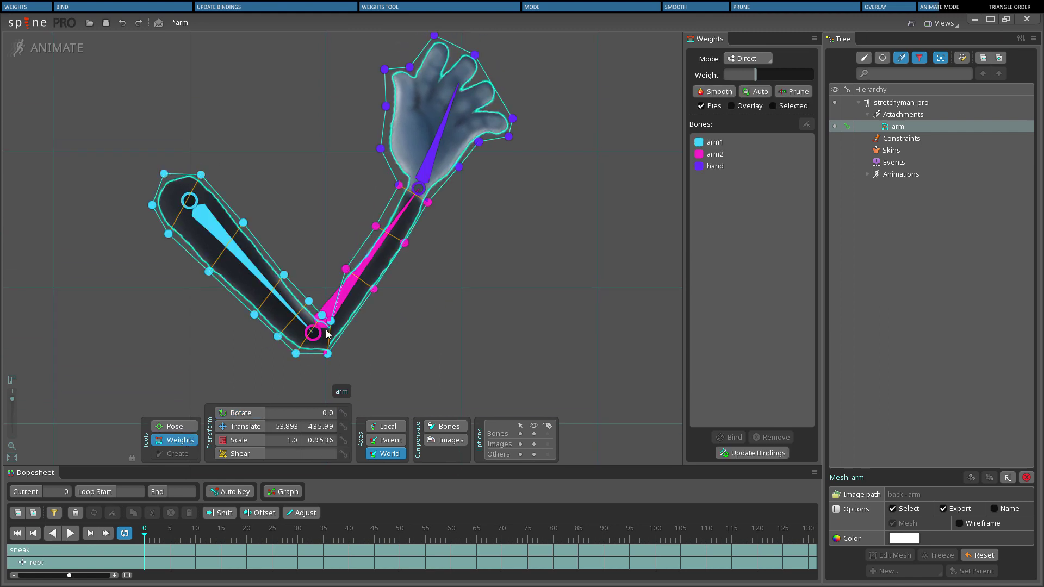
click(736, 156)
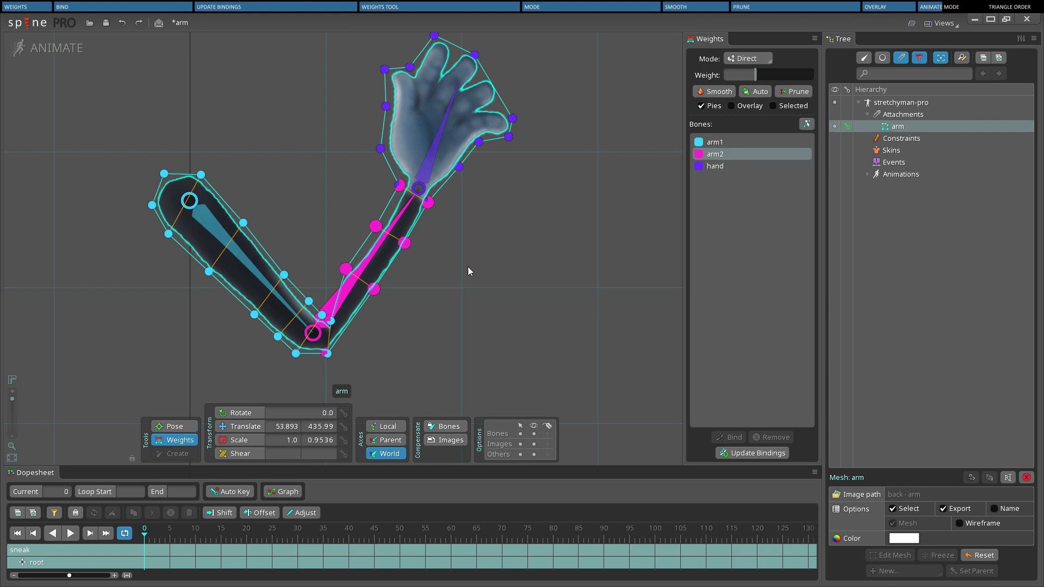
click(321, 315)
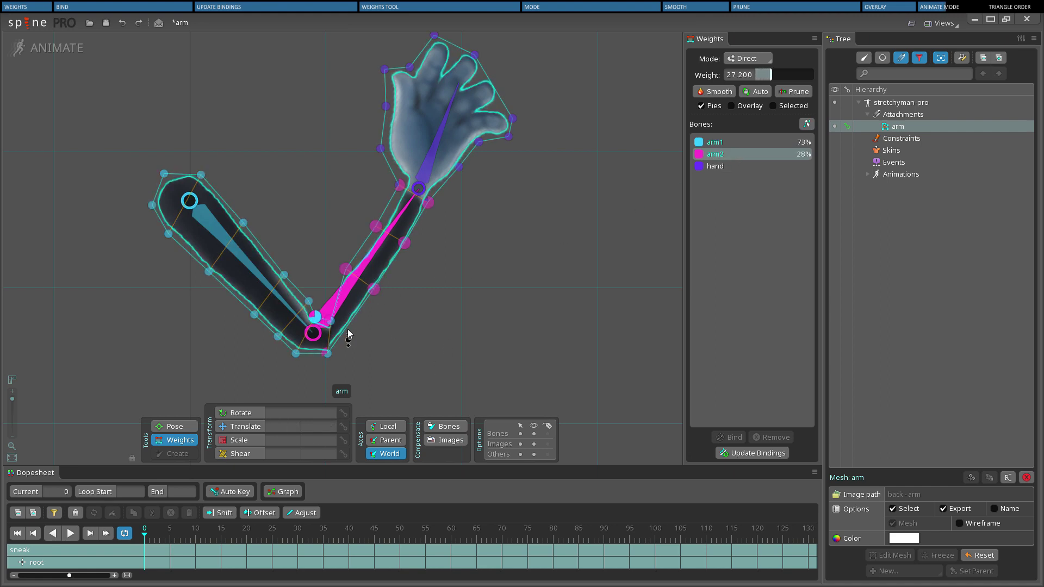
drag(342, 332, 381, 311)
click(309, 302)
click(299, 366)
- Switch back to bone rotation and compare the arm pose at another frame
key(c)
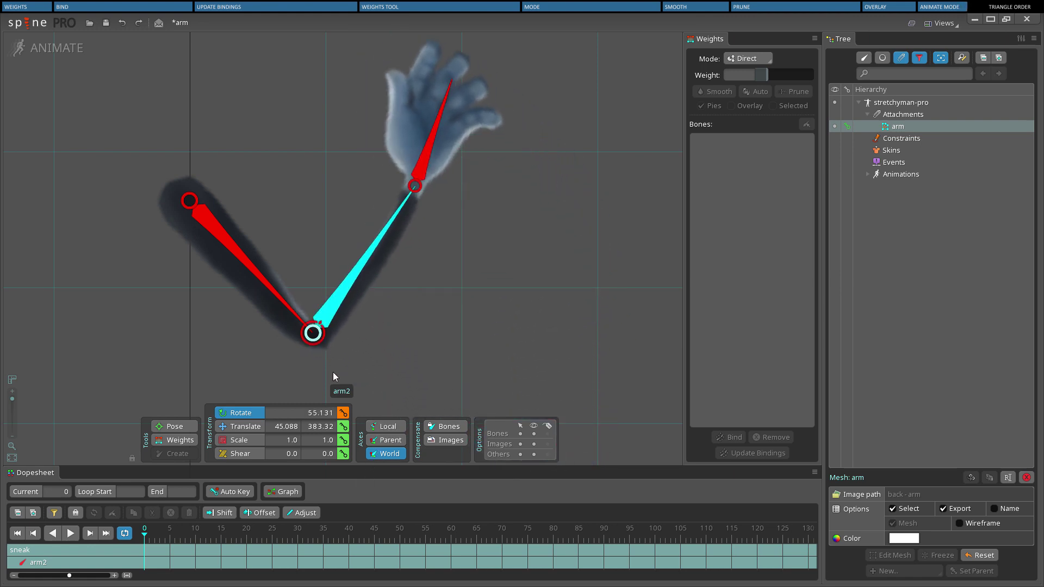
click(185, 536)
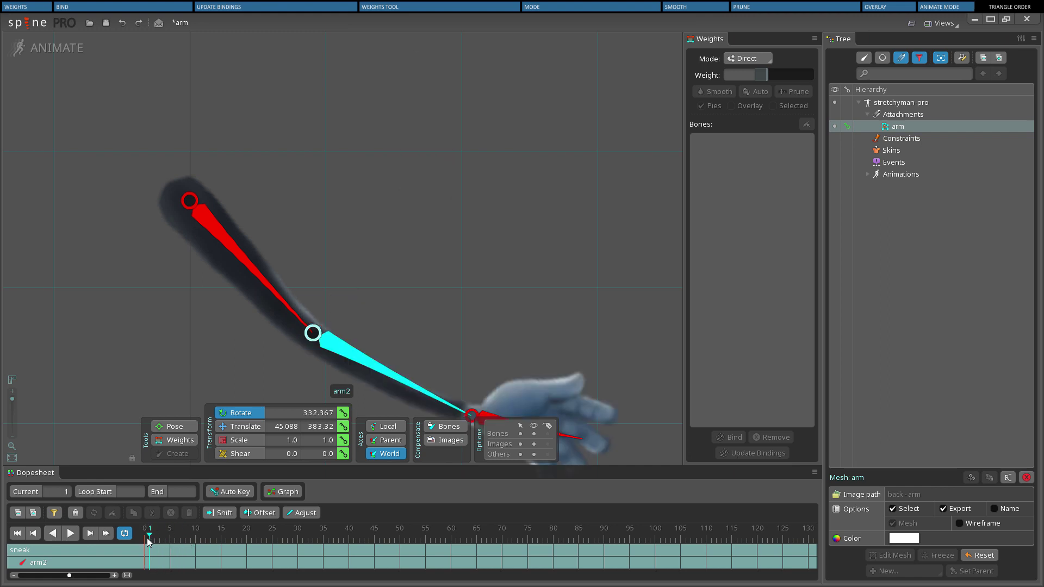
drag(204, 370, 202, 231)
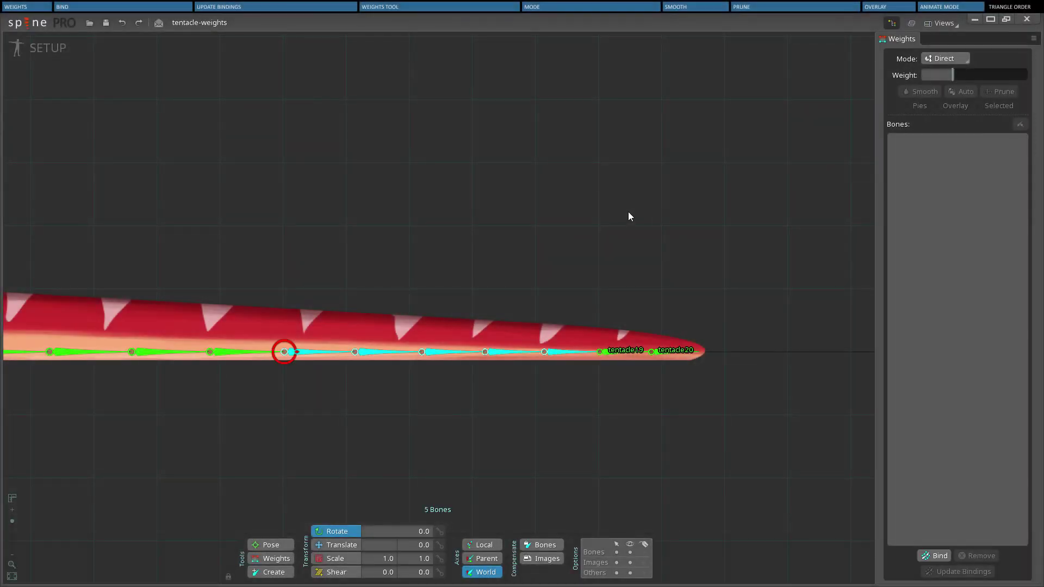
- Curl the tentacle into a loop and move tentacle19 and tentacle20 to the bottom of the mesh's Bones list
drag(624, 448, 484, 199)
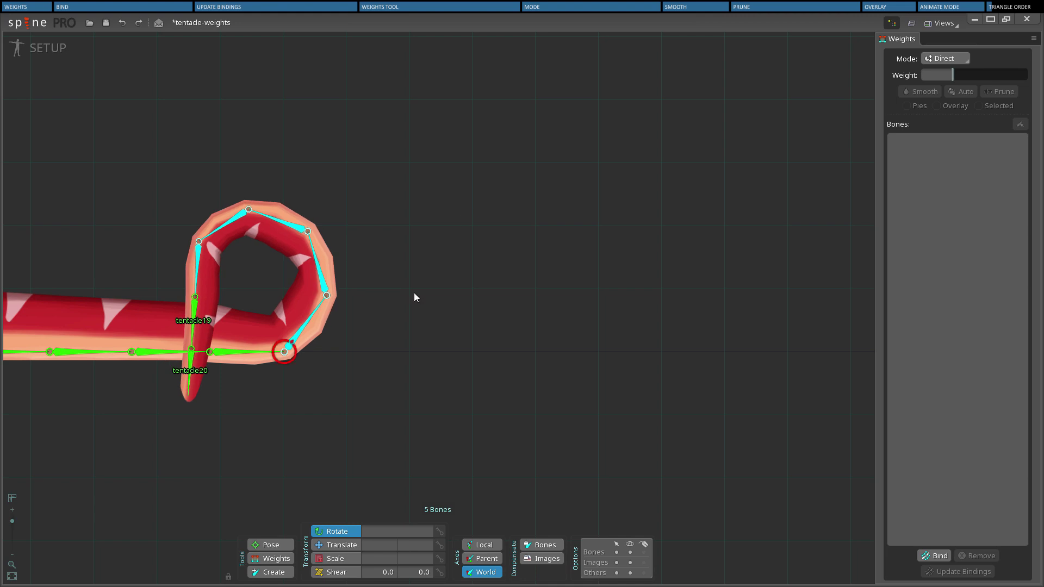
click(130, 323)
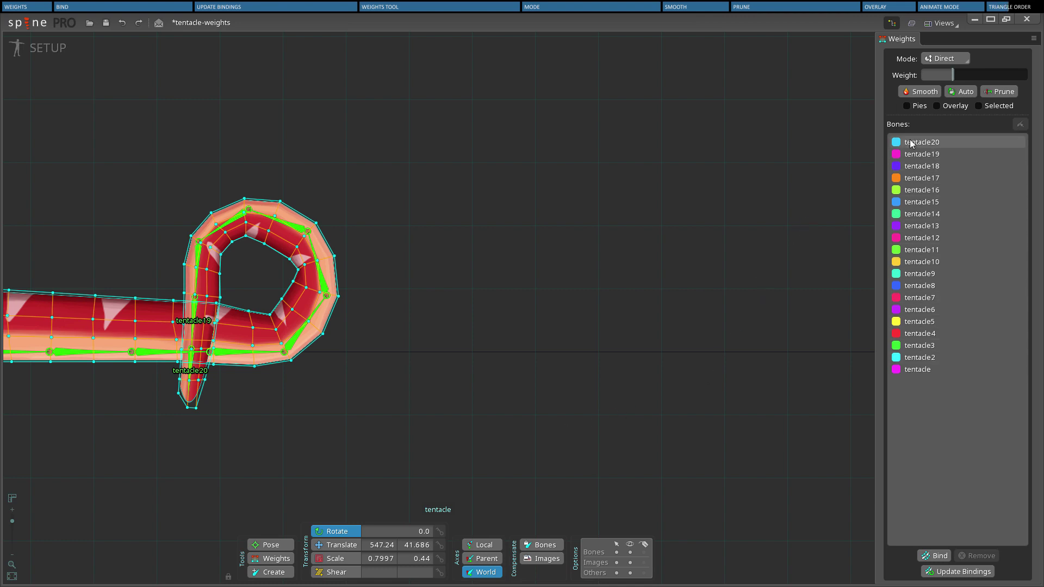
drag(912, 143, 931, 374)
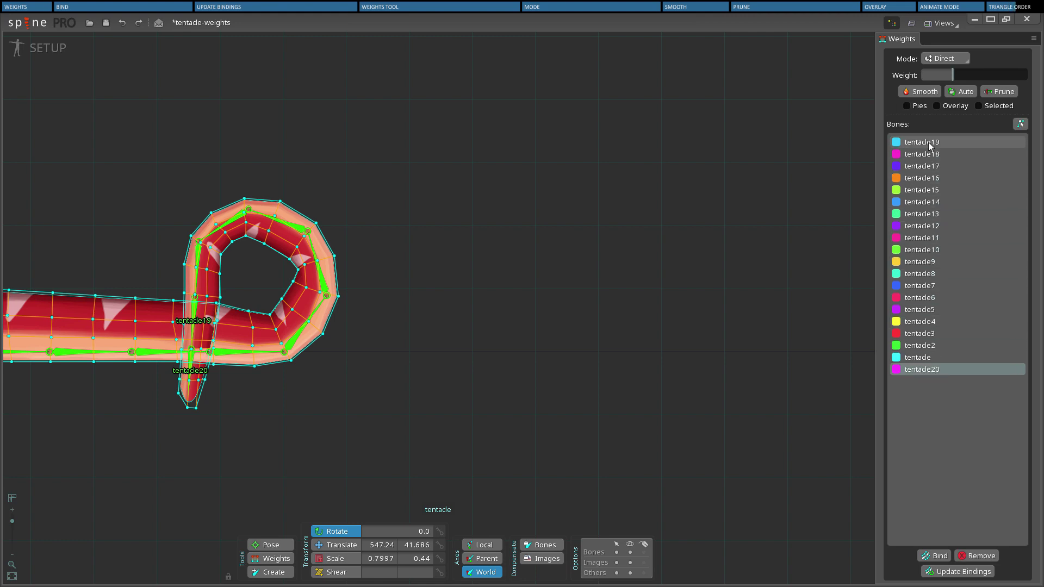
drag(928, 142, 937, 356)
click(466, 362)
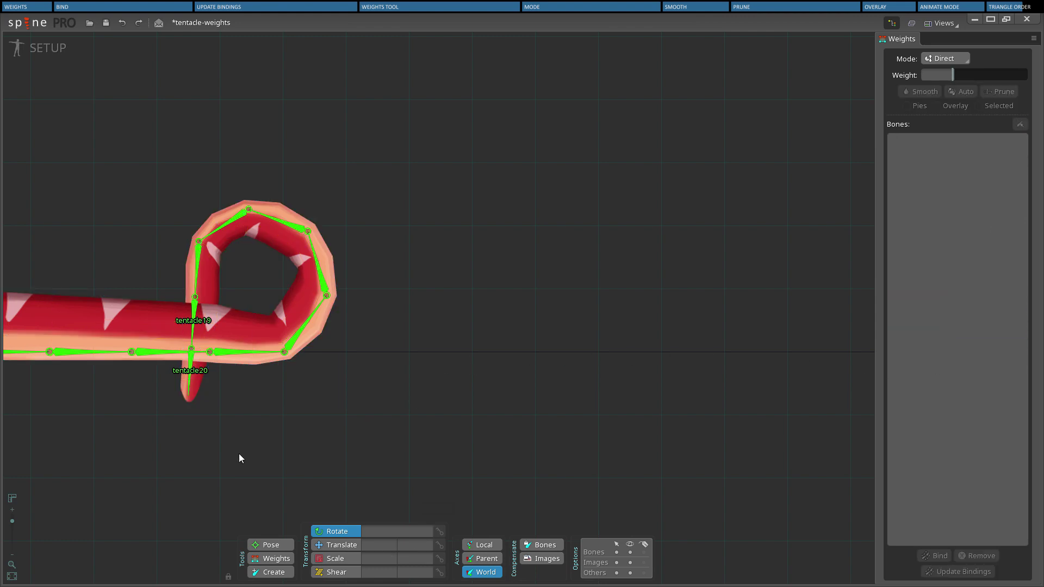